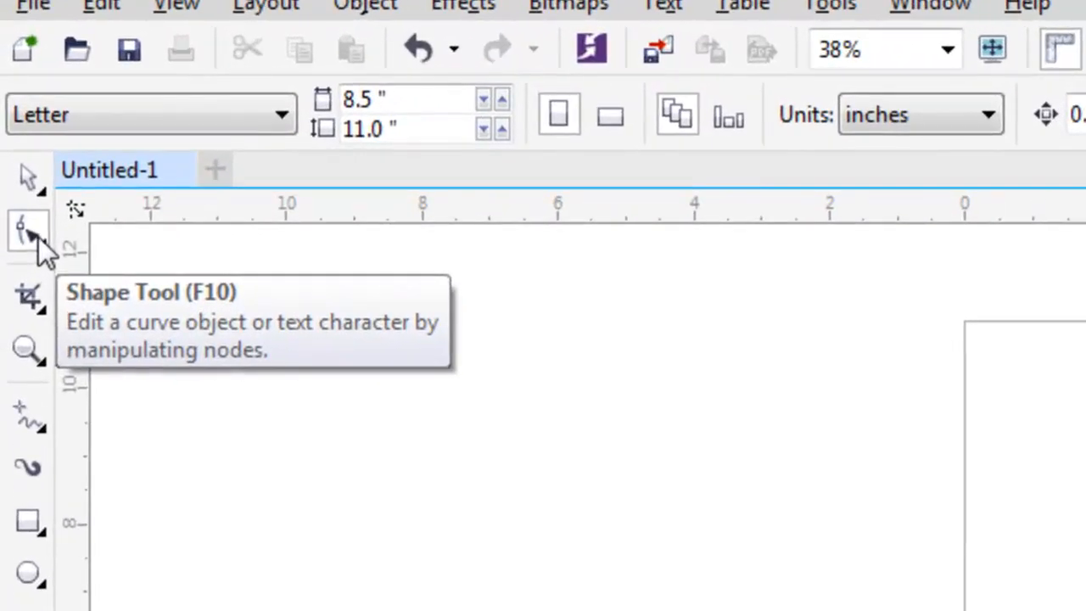
pyautogui.click(38, 232)
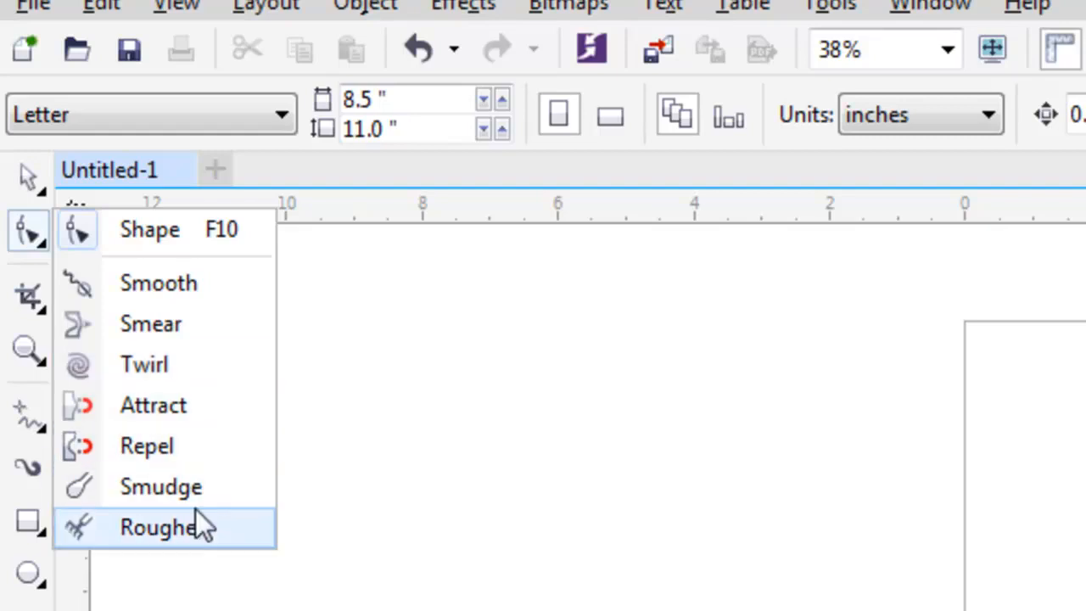
pyautogui.click(464, 456)
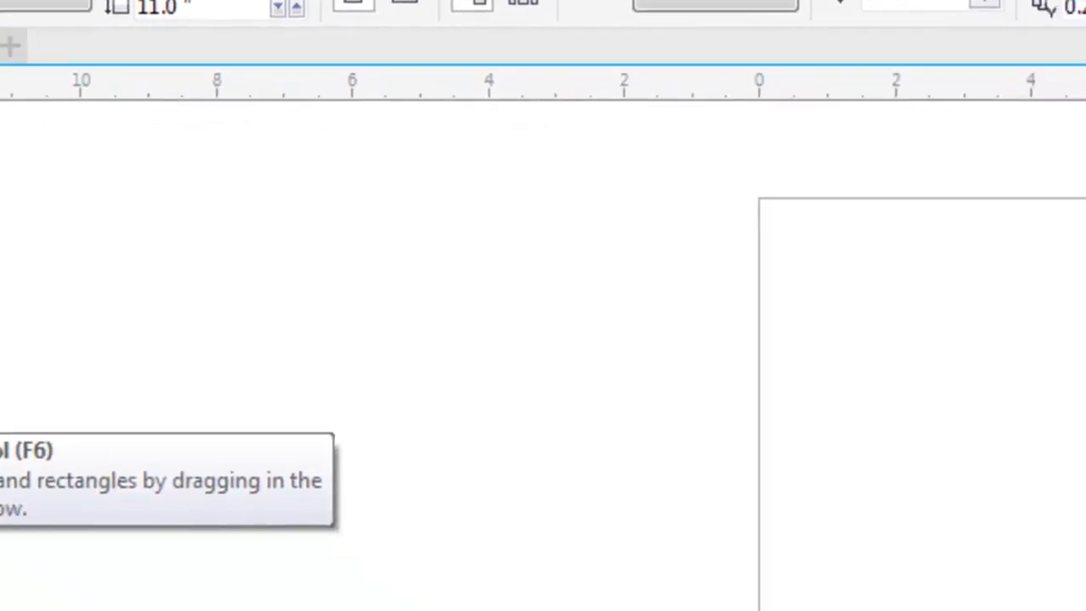
# Draw a rectangle about 7.1 × 5.8 inches overlapping the page's left edge and fill it with red.
pyautogui.click(28, 523)
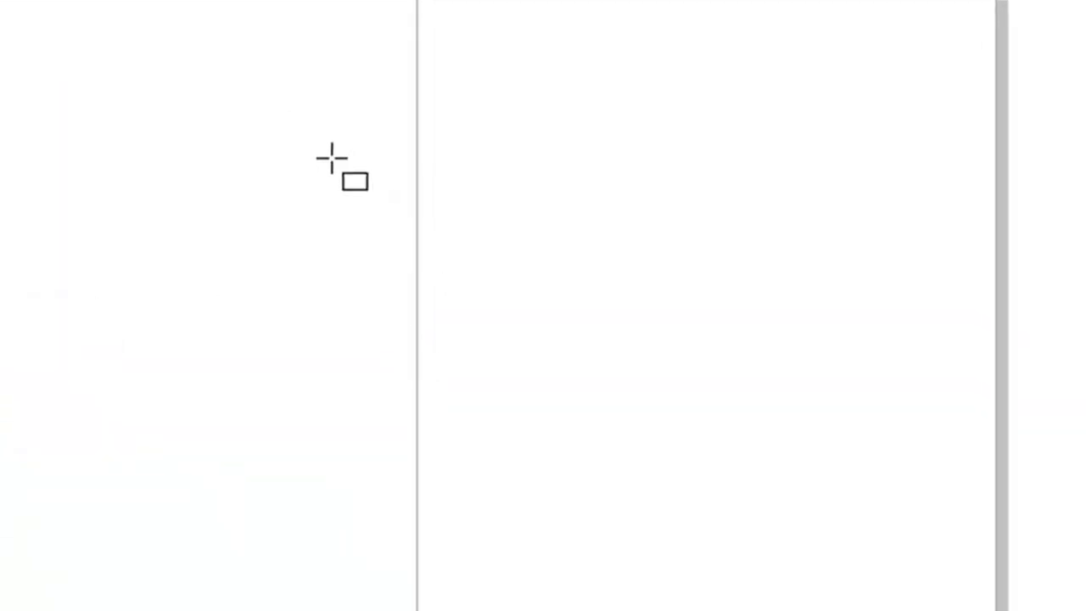
pyautogui.moveTo(332, 159); pyautogui.dragTo(818, 554)
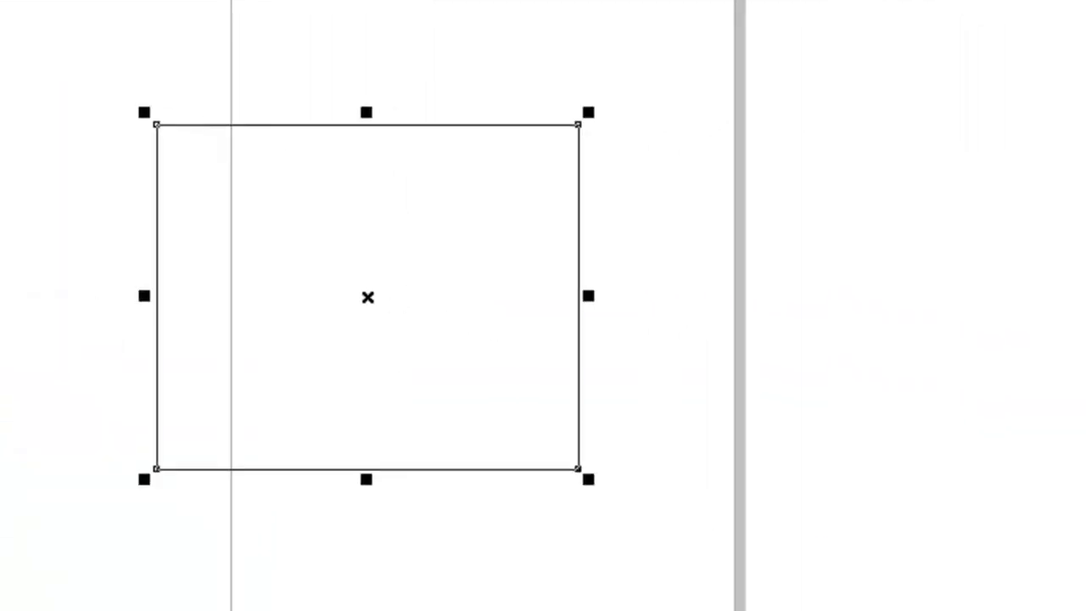
pyautogui.click(1069, 289)
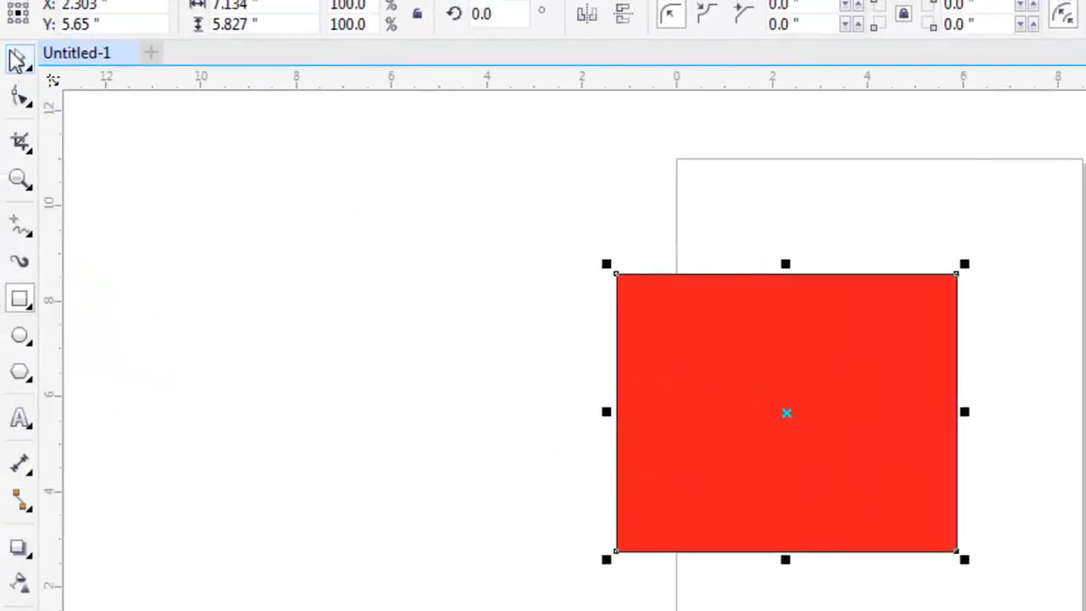
# Scale the rectangle proportionally to about 8.2 × 6.6 inches and skew its top edge far to the right and nearly back.
pyautogui.click(18, 59)
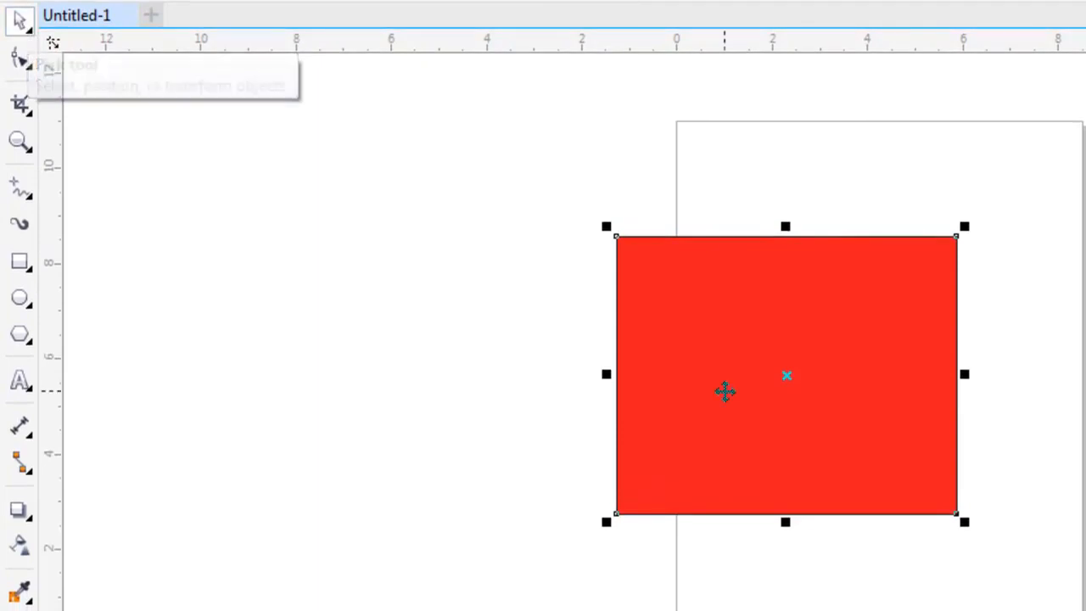
pyautogui.moveTo(965, 226); pyautogui.dragTo(1016, 189)
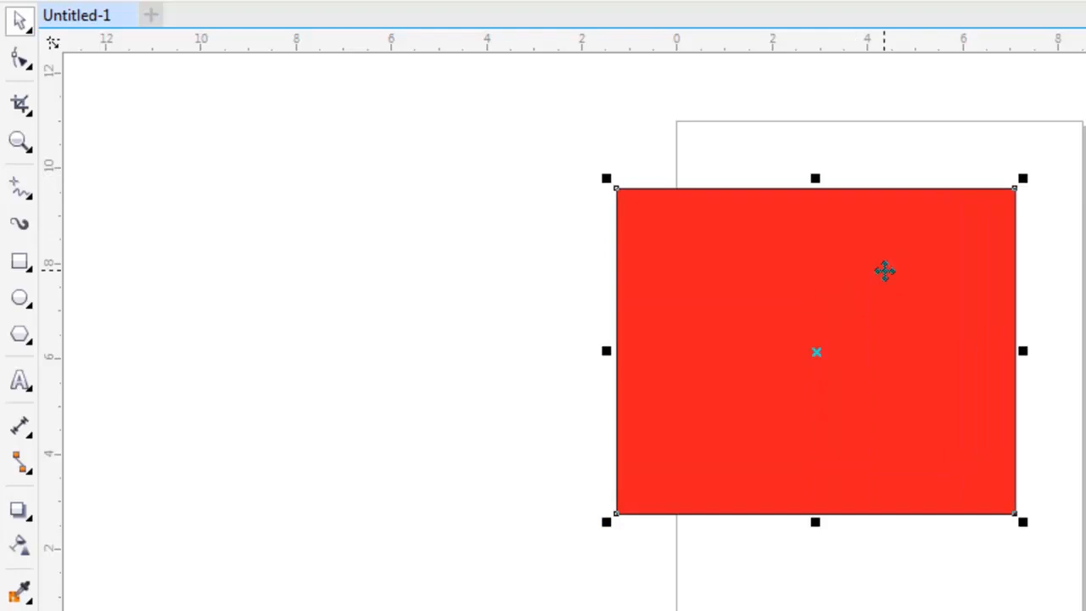
pyautogui.click(817, 356)
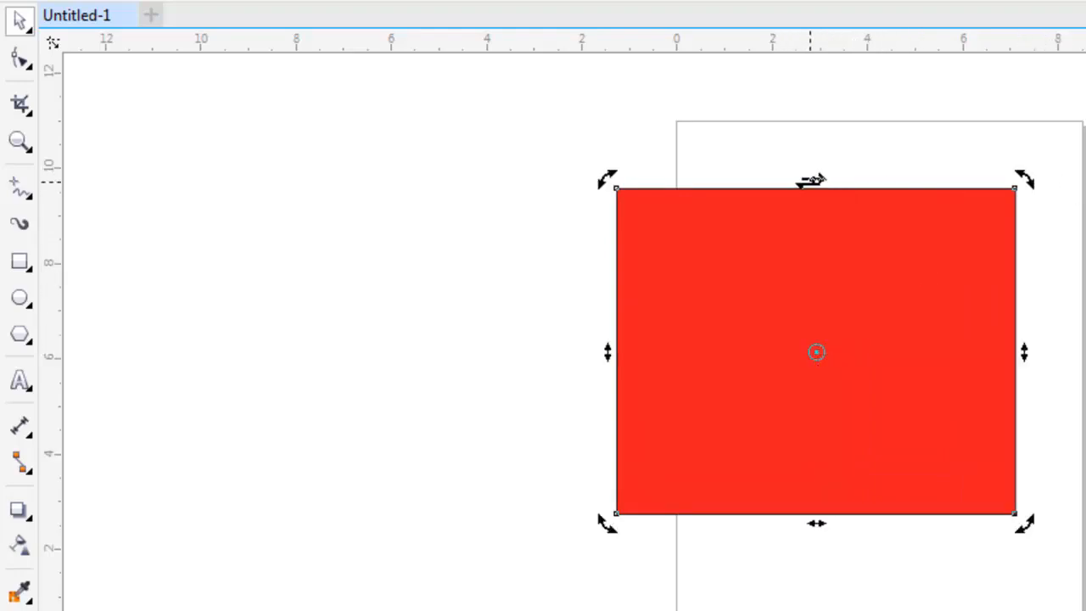
pyautogui.moveTo(818, 180); pyautogui.dragTo(1085, 182)
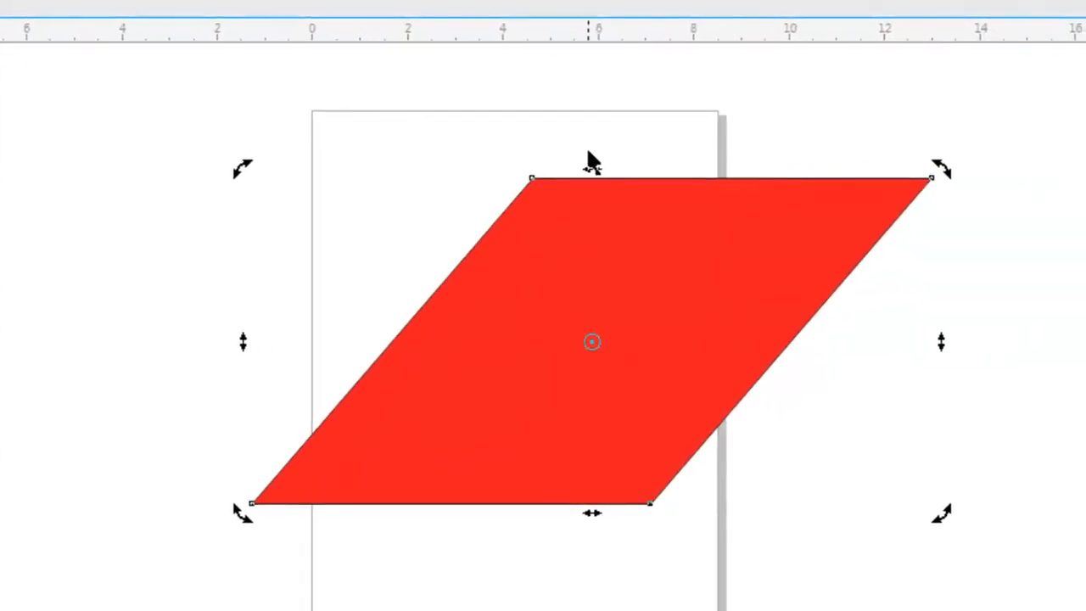
pyautogui.moveTo(595, 166); pyautogui.dragTo(304, 182)
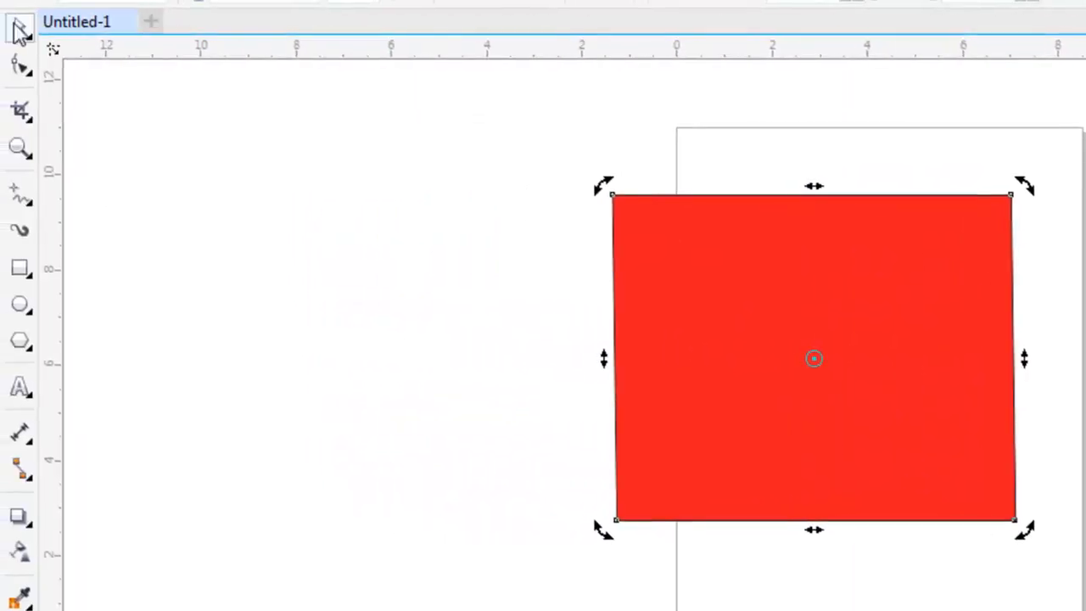
pyautogui.click(798, 341)
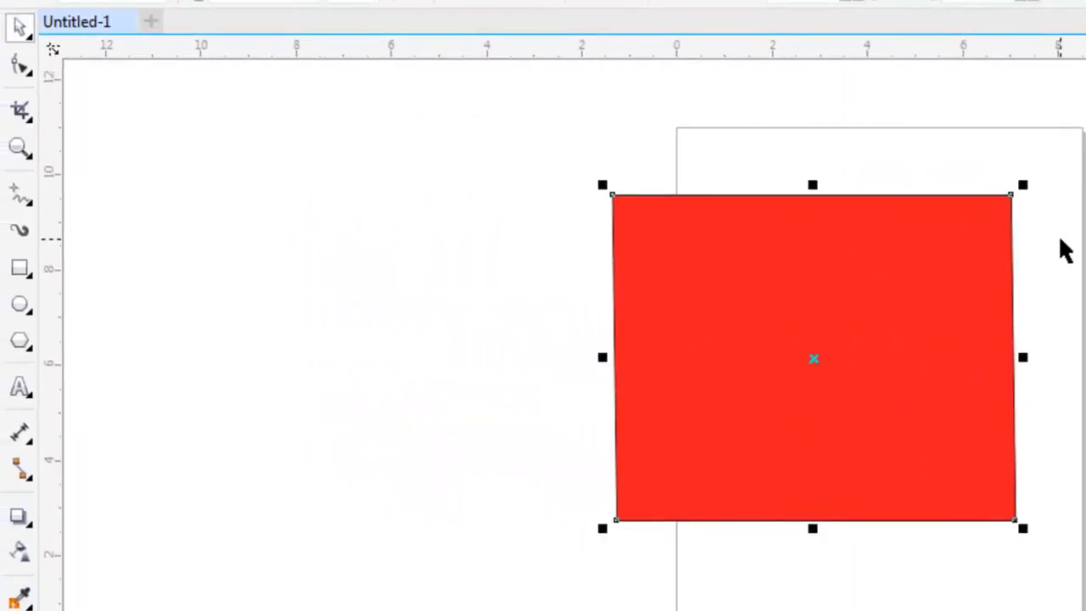
pyautogui.moveTo(1025, 182); pyautogui.dragTo(1000, 204)
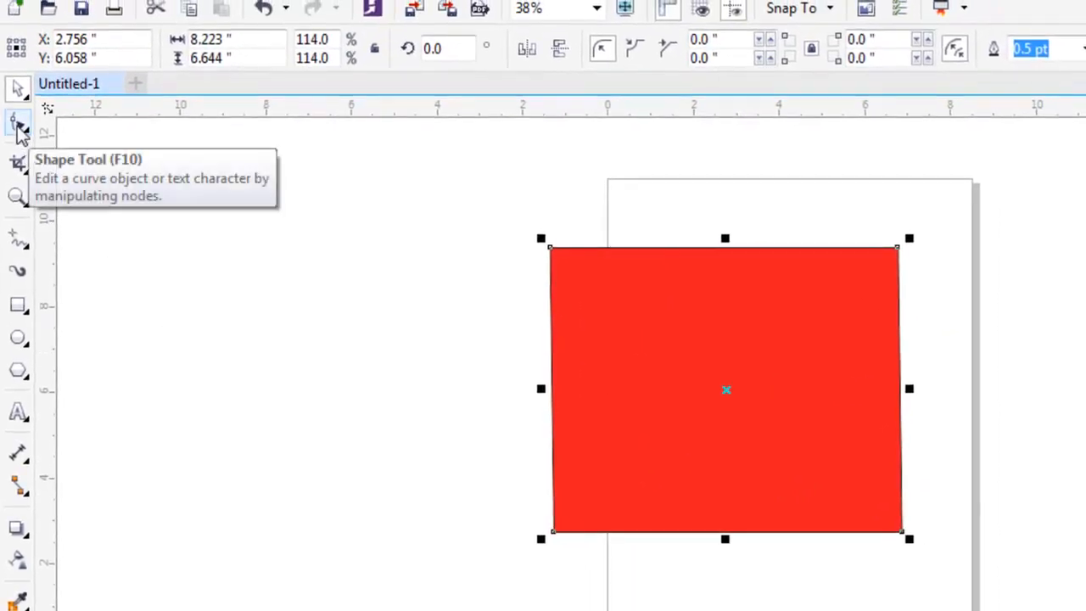
# Round all four corners with the Shape tool to a radius of about 2.2 inches and change the fill to green.
pyautogui.click(18, 127)
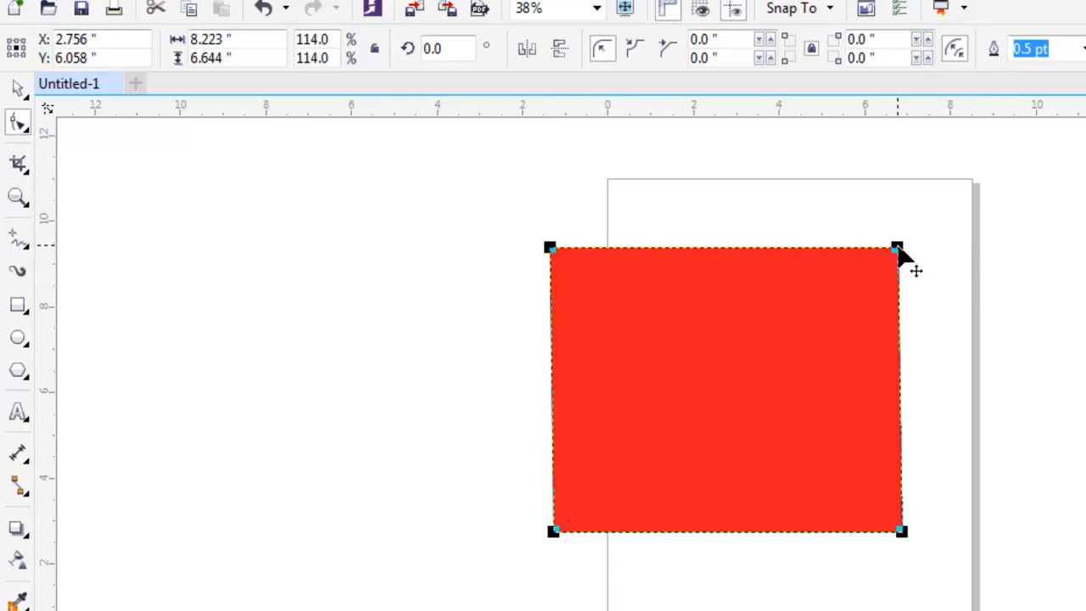
pyautogui.moveTo(898, 249); pyautogui.dragTo(887, 414)
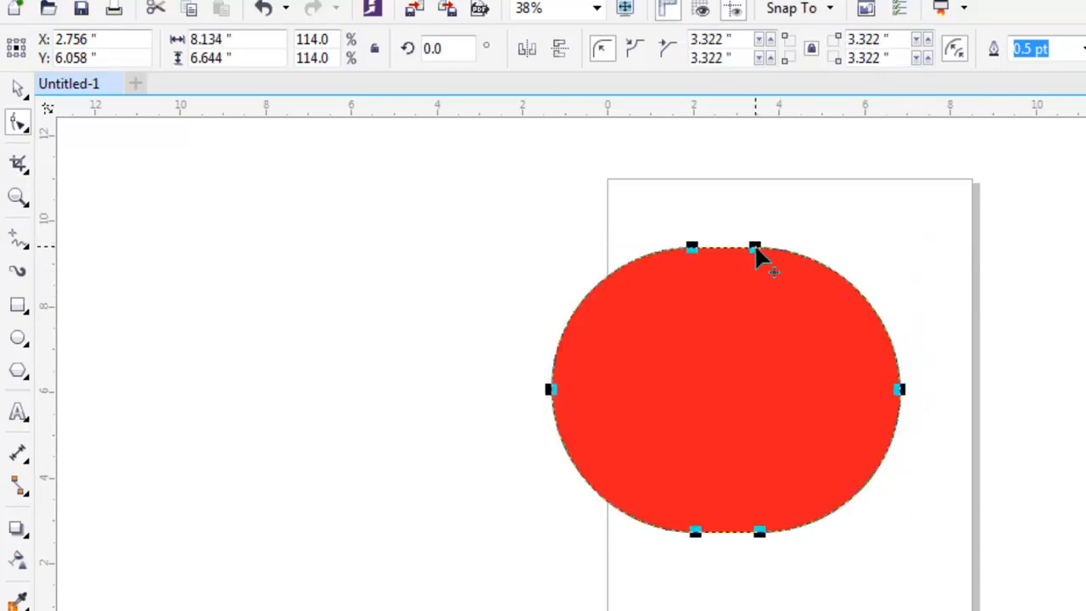
pyautogui.moveTo(755, 248); pyautogui.dragTo(846, 274)
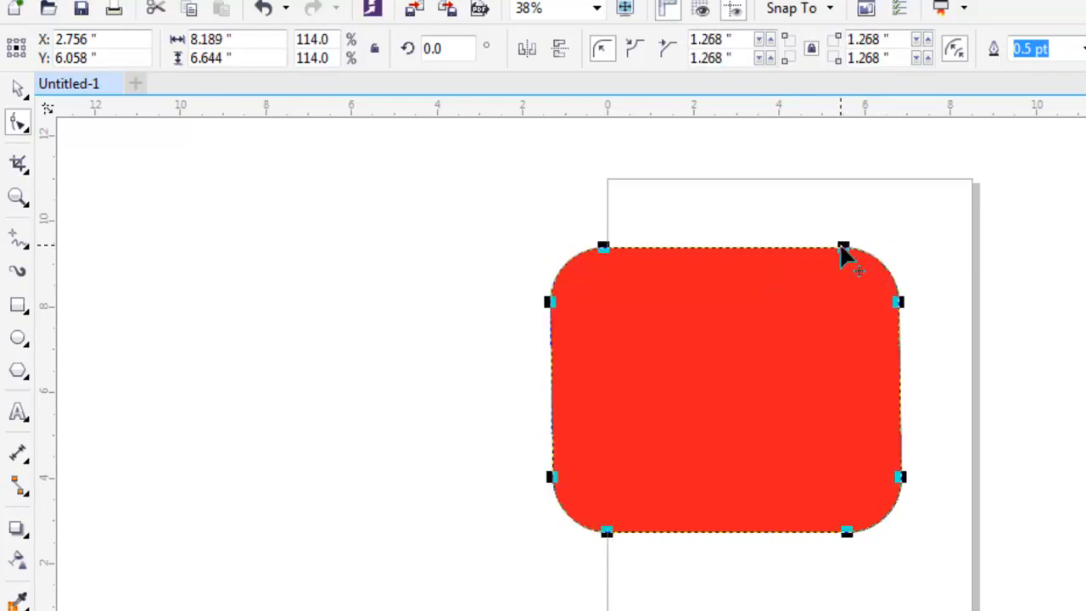
pyautogui.moveTo(842, 248); pyautogui.dragTo(803, 306)
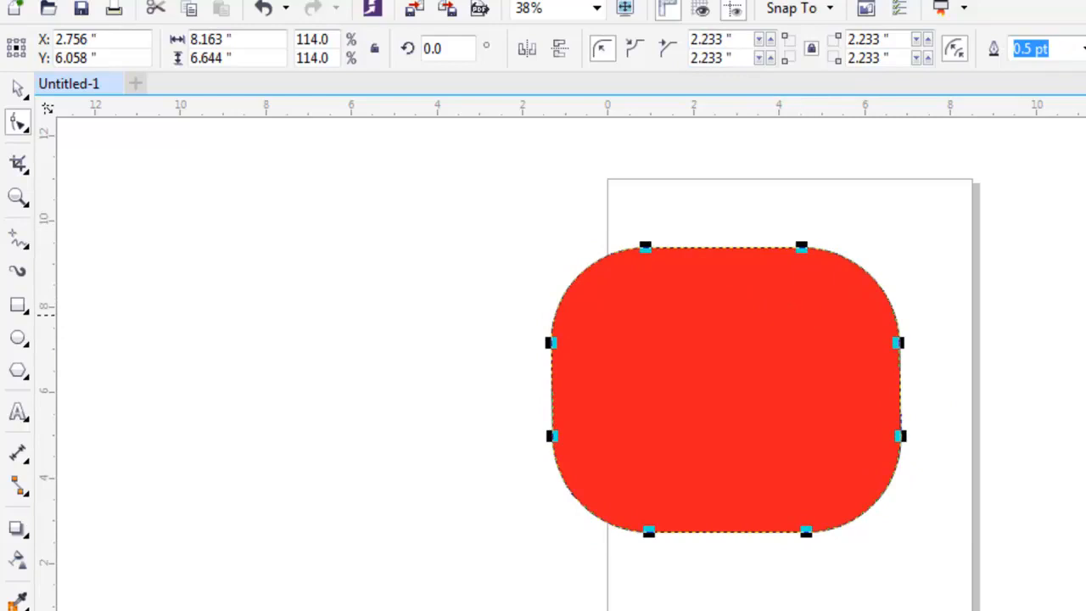
pyautogui.click(1085, 316)
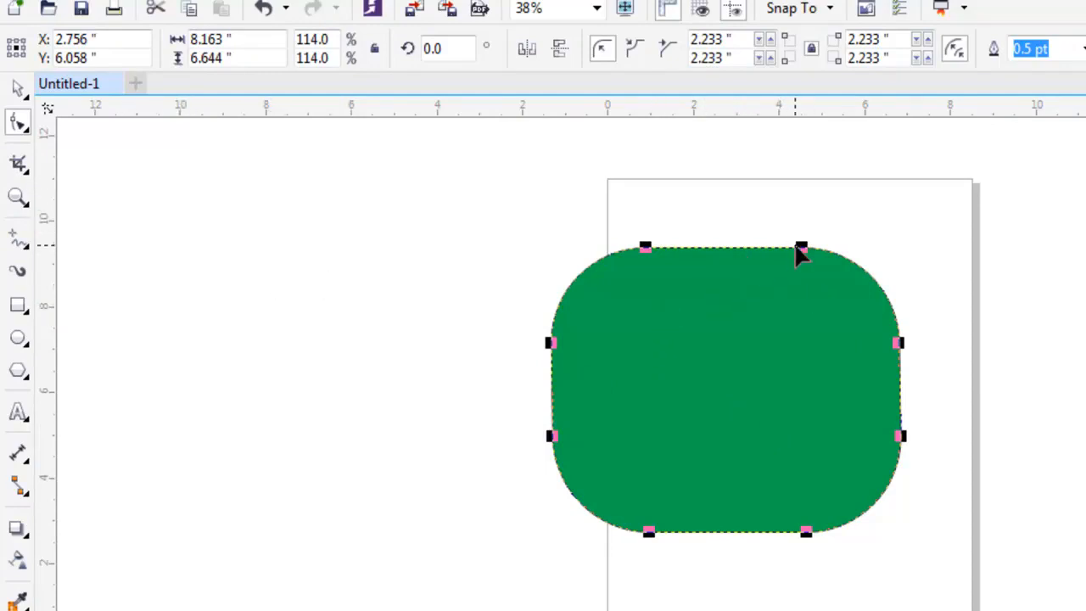
pyautogui.rightClick(754, 314)
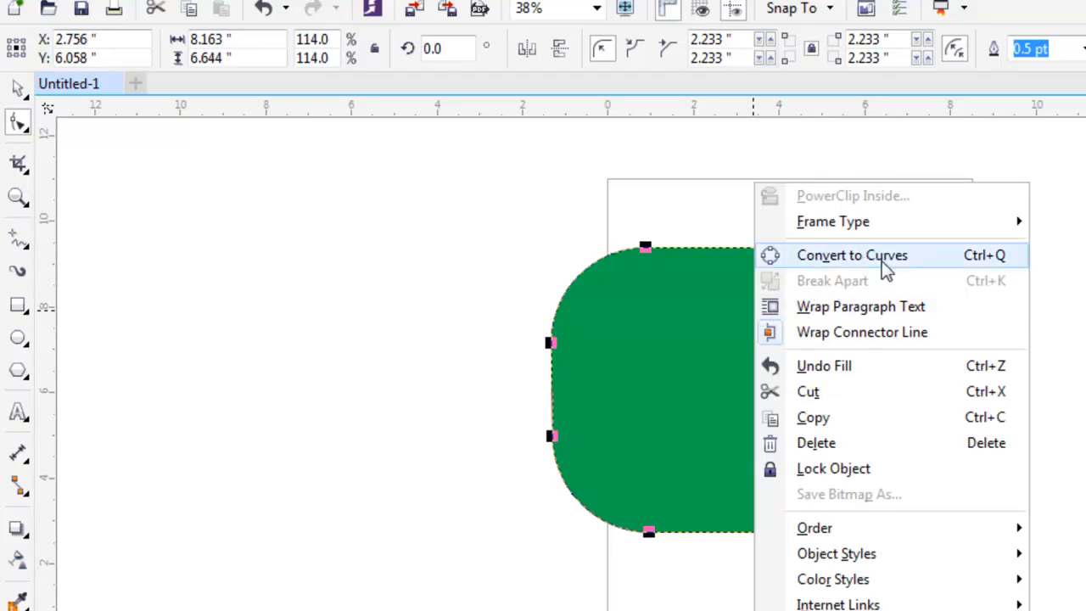
pyautogui.click(625, 331)
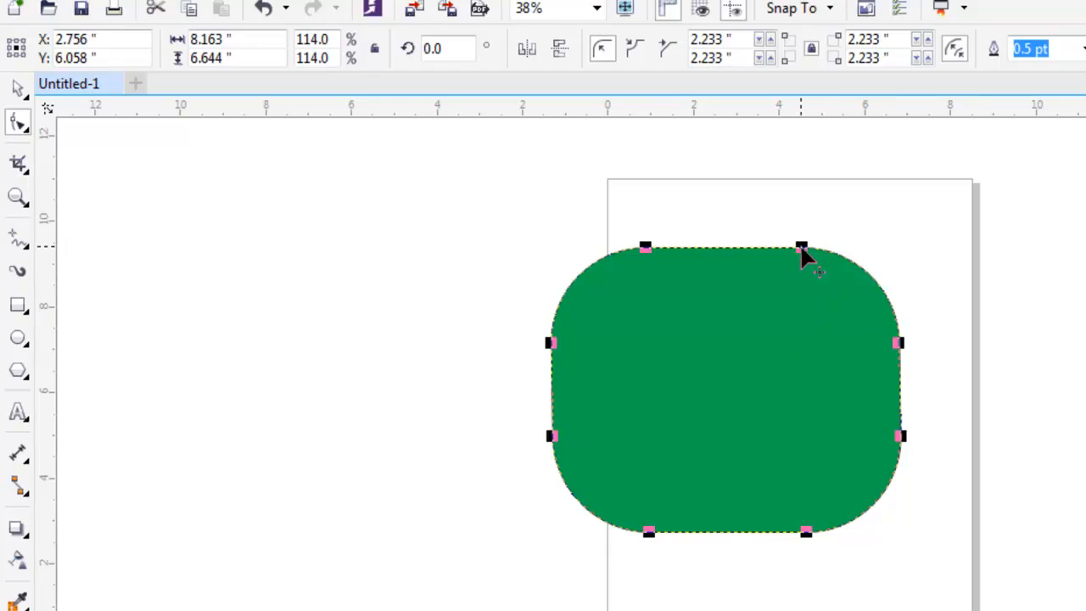
pyautogui.rightClick(768, 273)
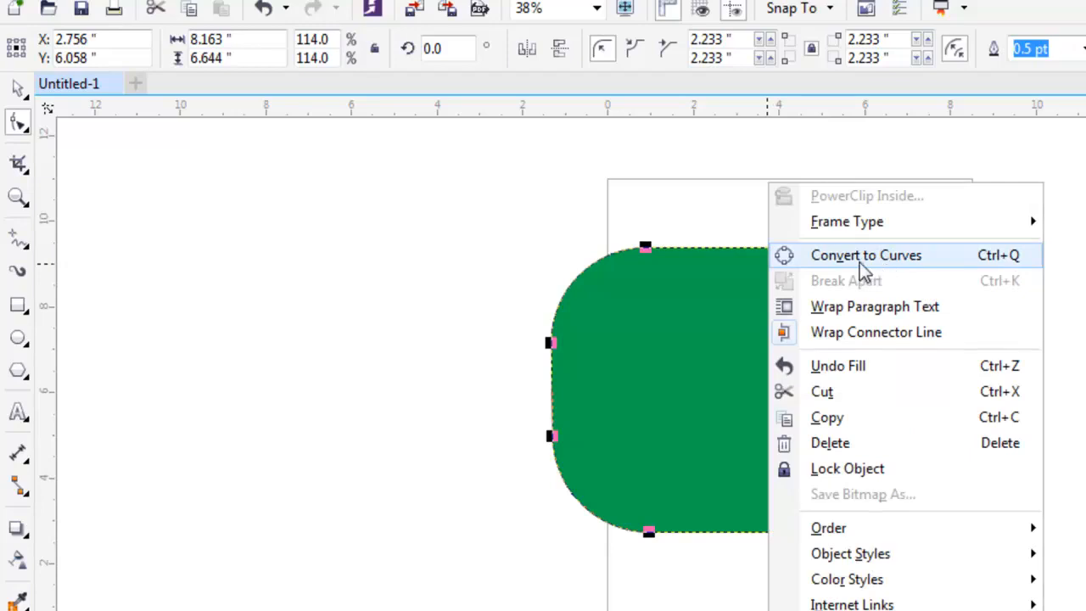
pyautogui.click(1047, 223)
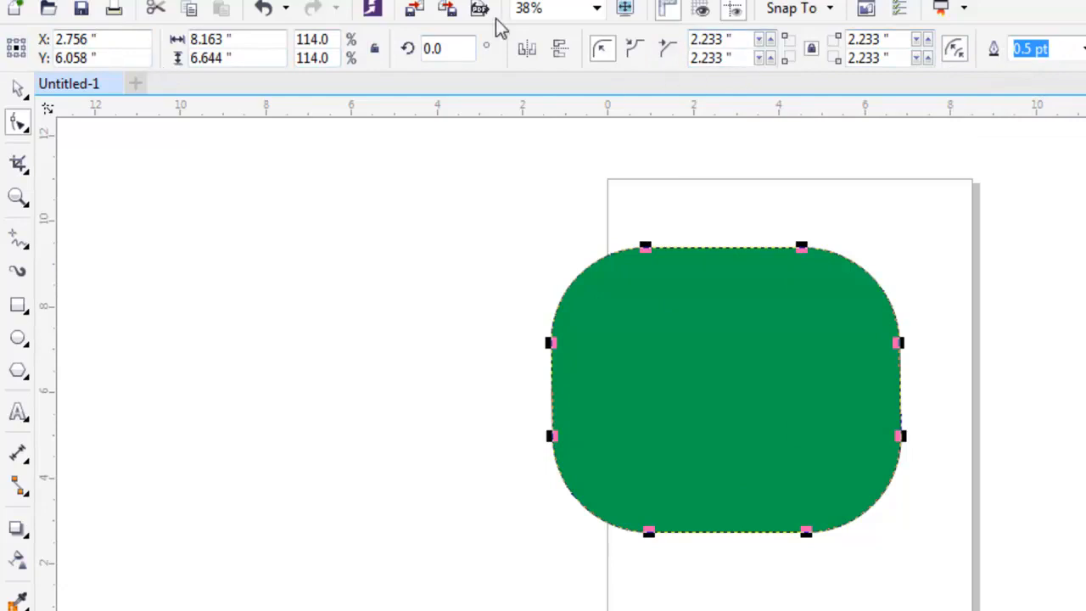
pyautogui.click(100, 46)
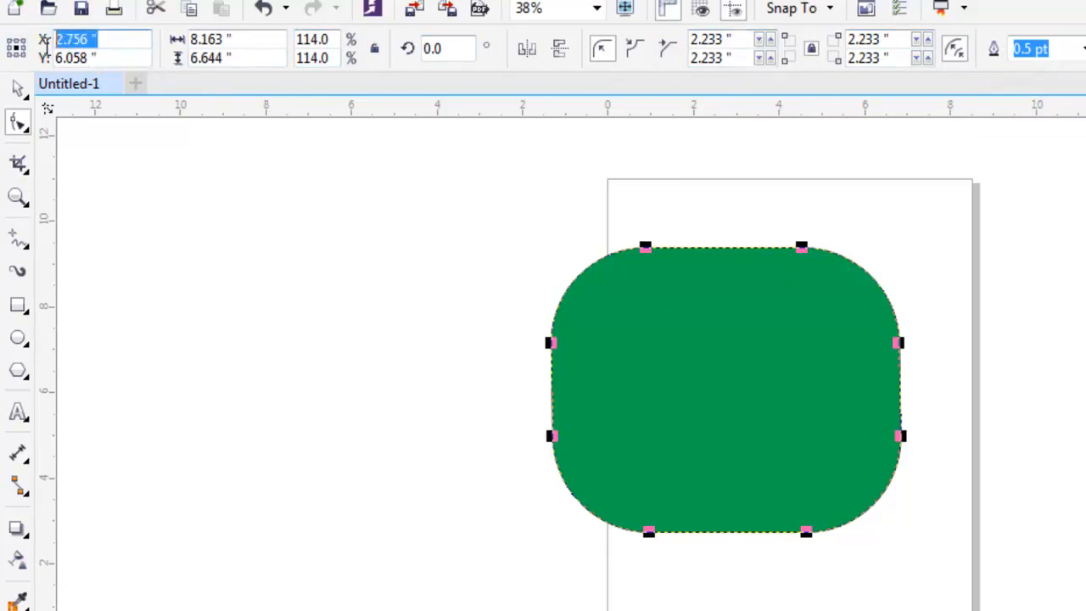
pyautogui.click(255, 39)
pyautogui.moveTo(255, 39); pyautogui.dragTo(180, 41)
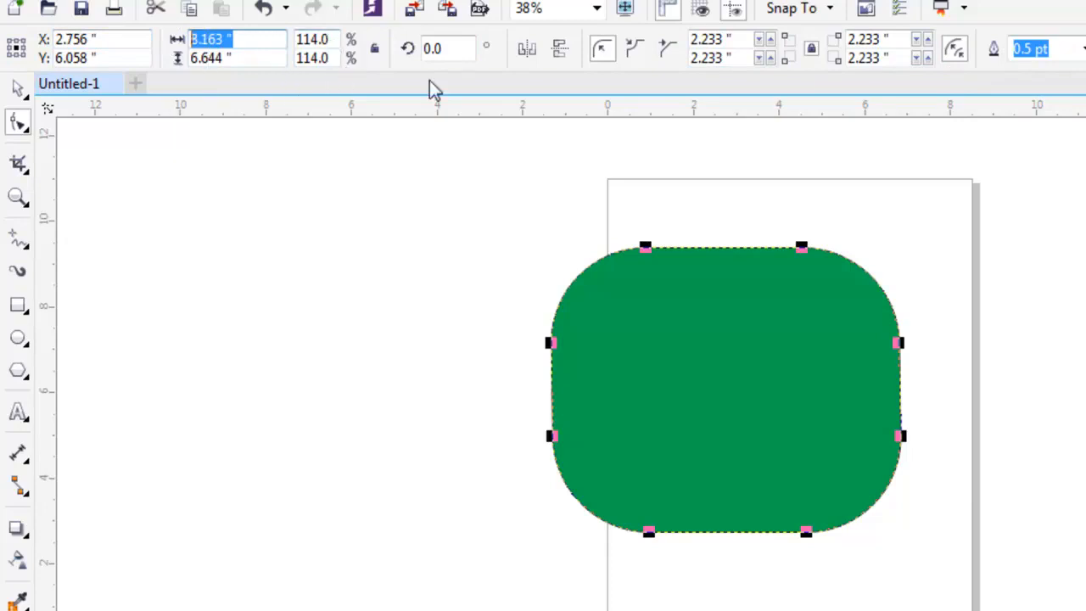
pyautogui.click(456, 48)
pyautogui.moveTo(456, 47); pyautogui.dragTo(405, 48)
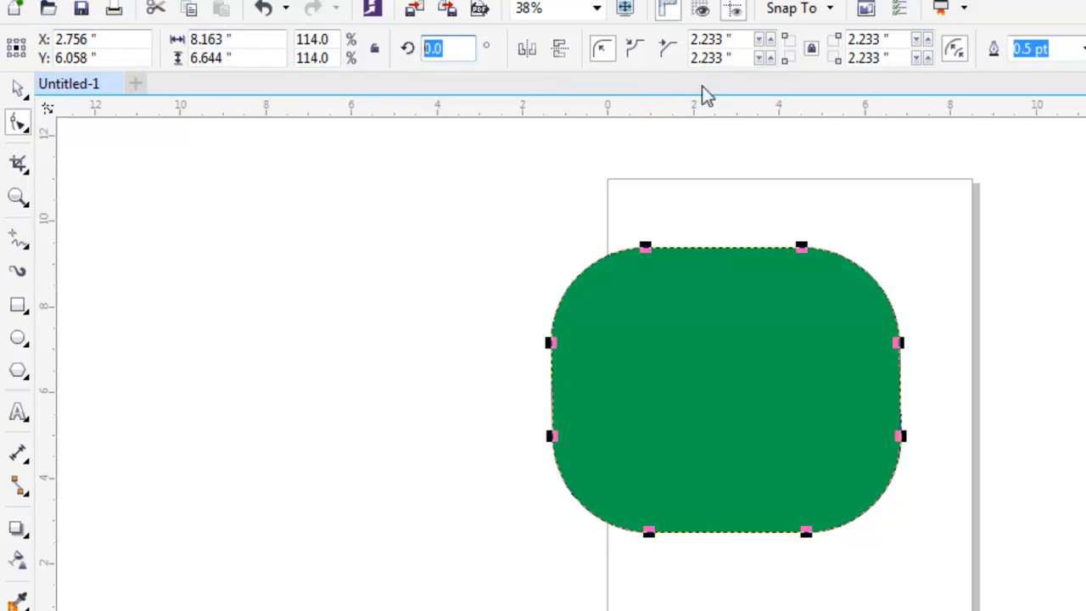
# Try the scalloped and chamfered corner styles on the green rectangle, and switch back to round corners.
pyautogui.click(638, 53)
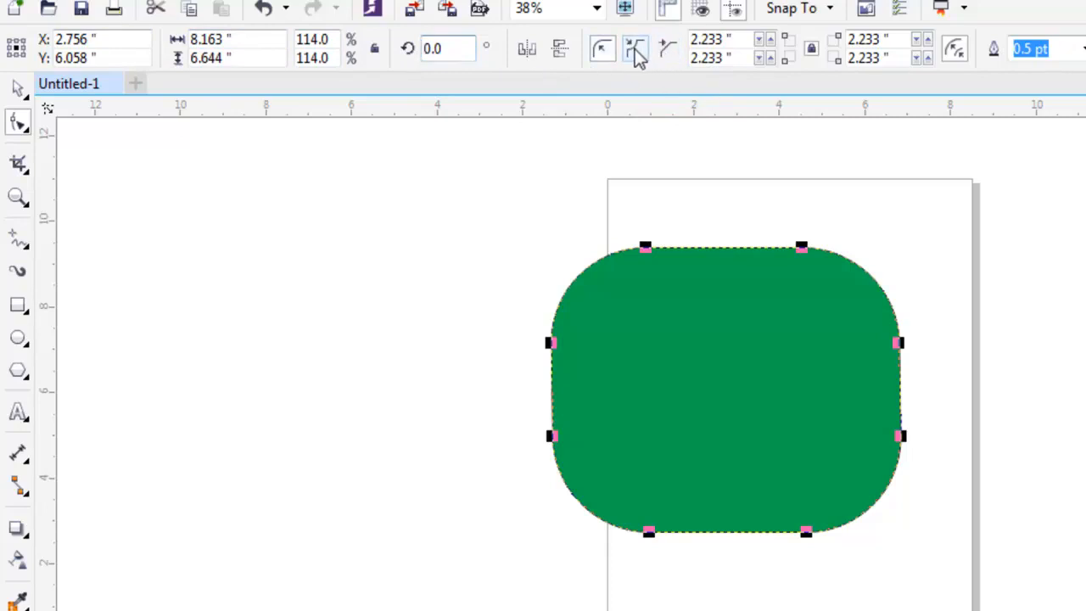
pyautogui.click(667, 53)
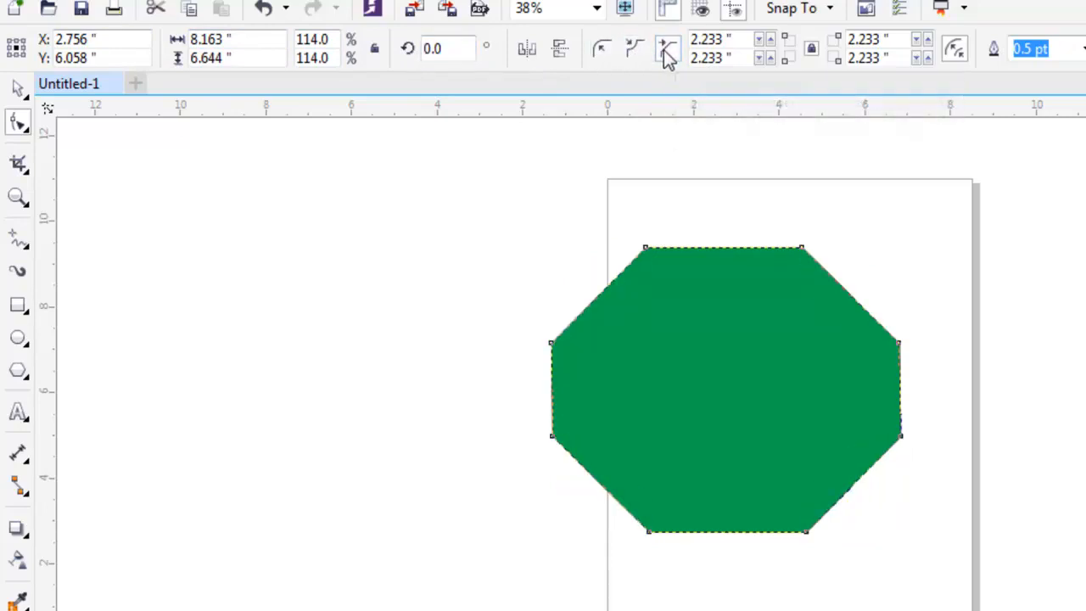
pyautogui.click(602, 51)
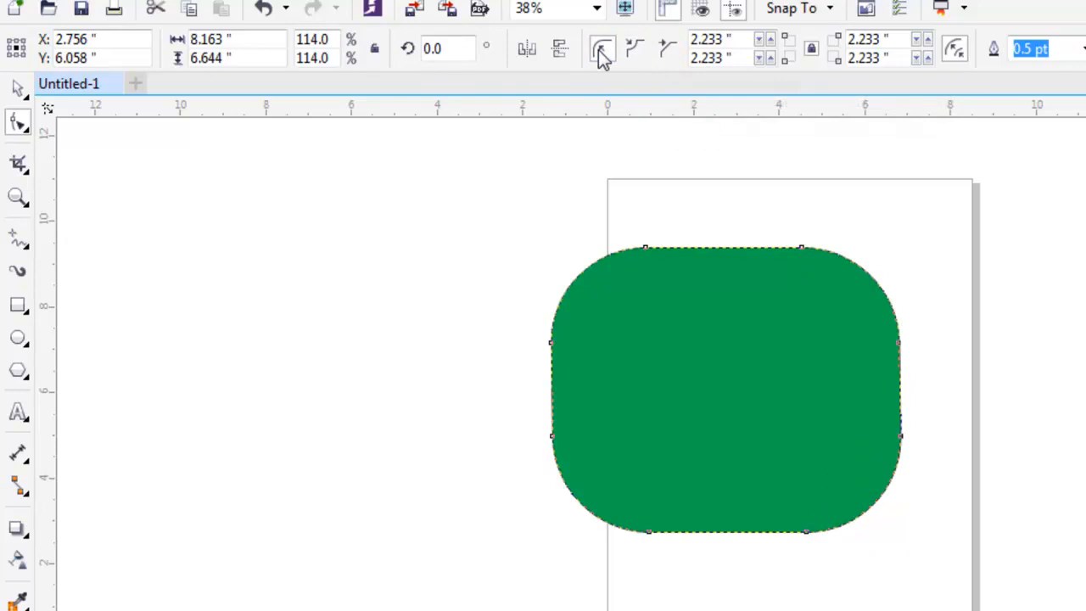
# Reduce the corner radius of the green rectangle to 2.193 inches.
pyautogui.click(759, 57)
pyautogui.click(760, 56)
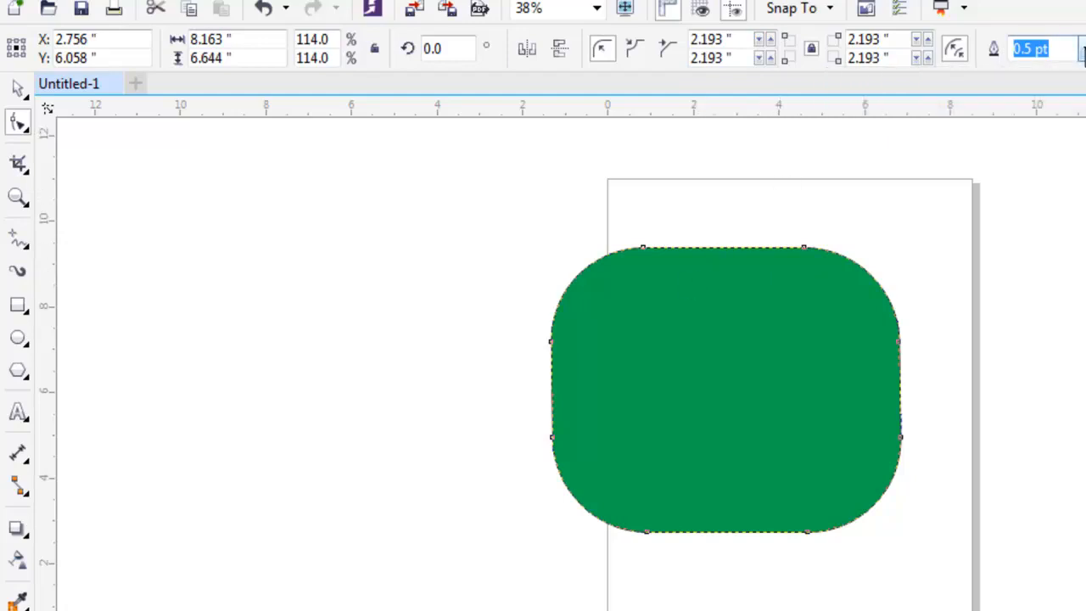
pyautogui.click(1083, 48)
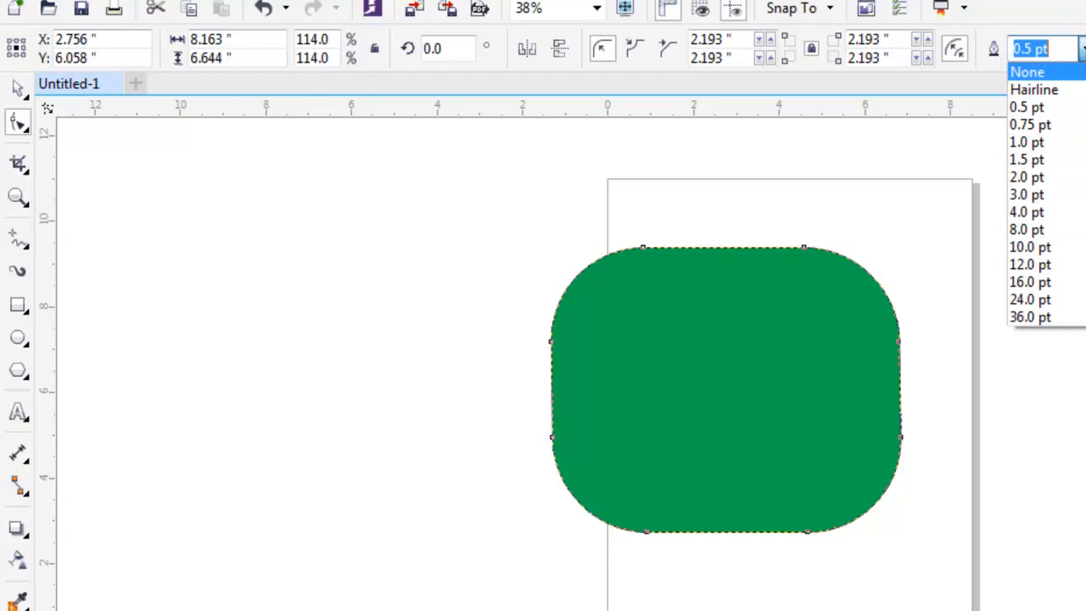
pyautogui.press('Escape')
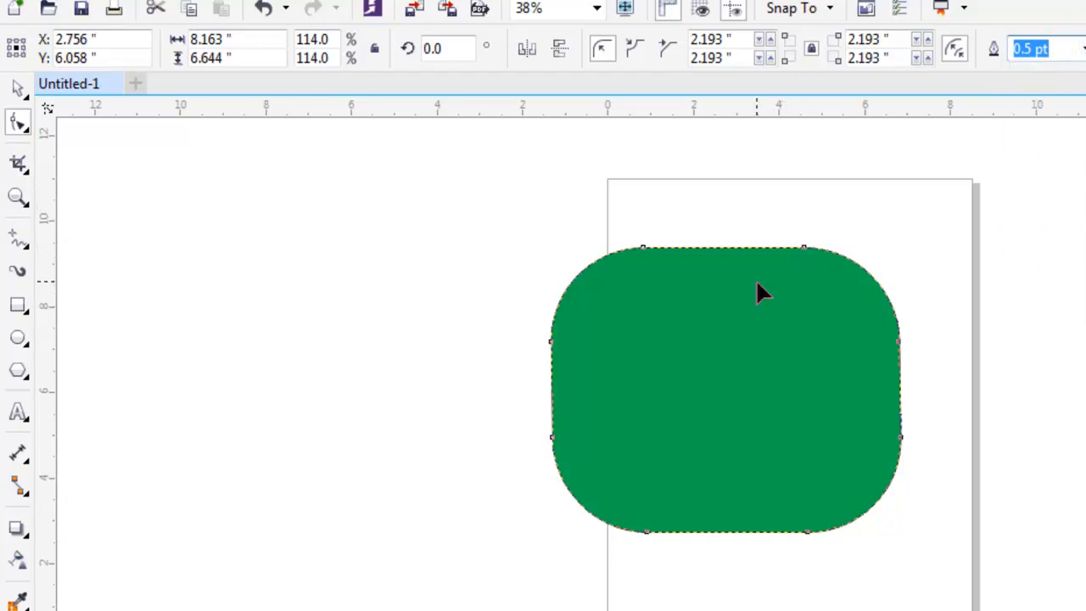
# Convert the rounded rectangle to curves and pull its upper-right node up and outward, its upper-left side node outward, and its lower-left side node down.
pyautogui.rightClick(725, 313)
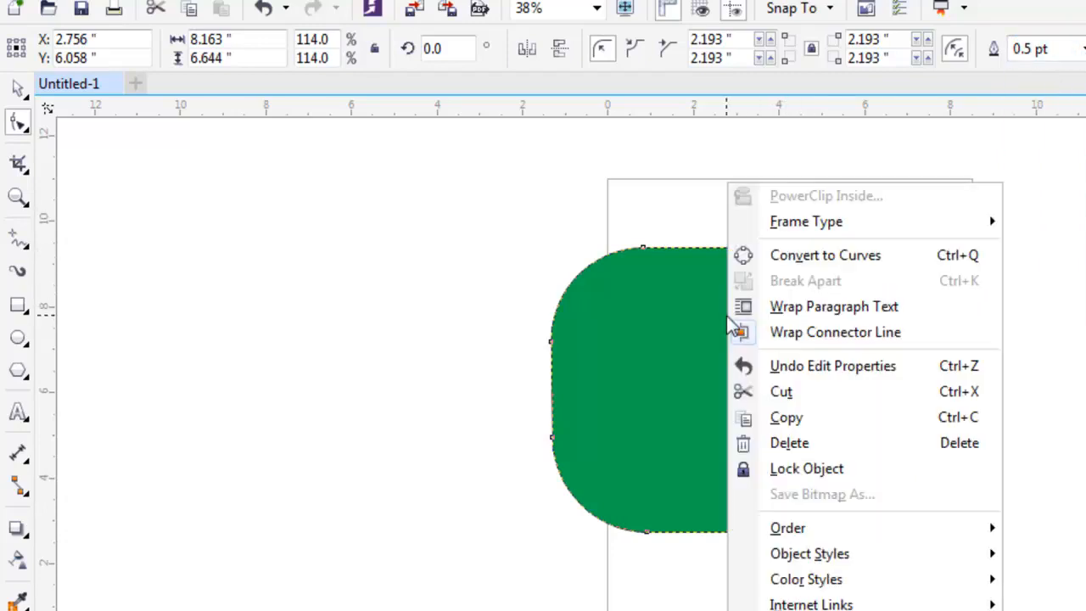
pyautogui.click(862, 263)
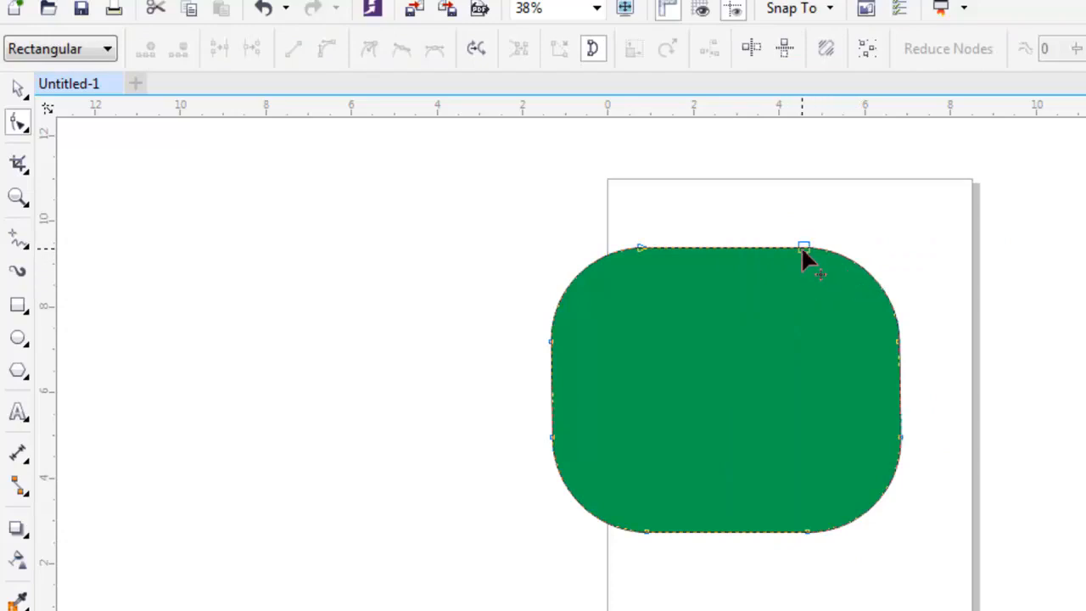
pyautogui.moveTo(801, 246); pyautogui.dragTo(935, 193)
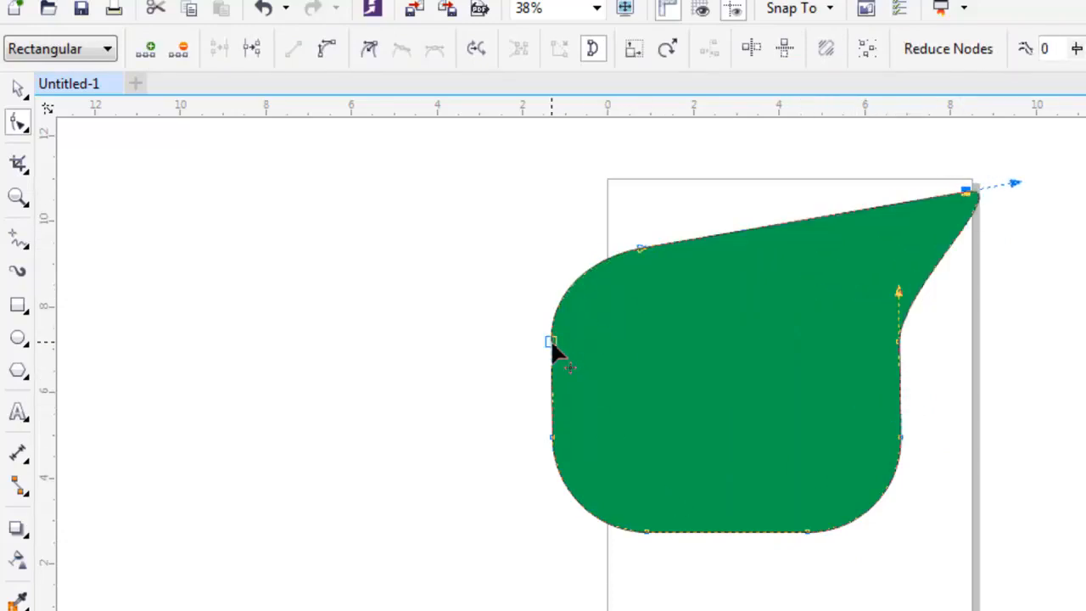
pyautogui.moveTo(551, 340); pyautogui.dragTo(364, 330)
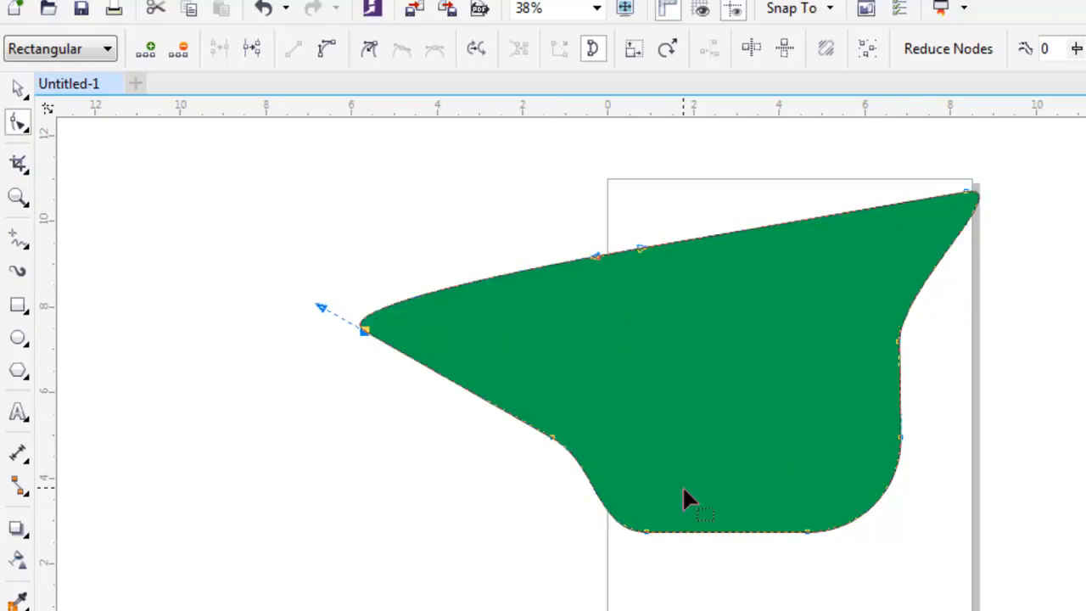
pyautogui.moveTo(552, 437); pyautogui.dragTo(552, 610)
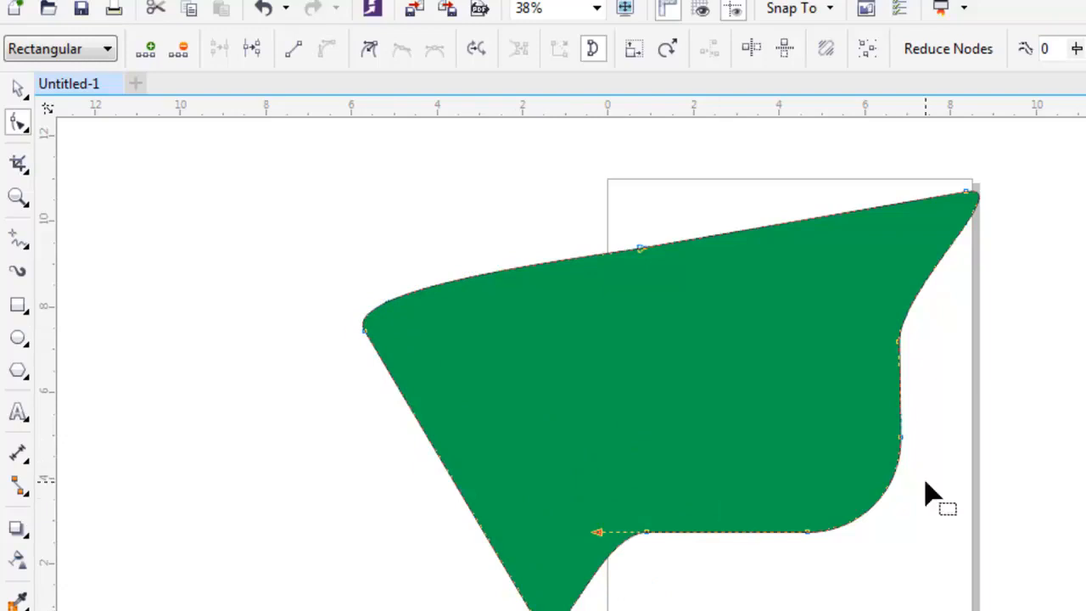
# Pull the two nodes on the shape's right side inward to cut a deep notch between the upper arm and the lower part.
pyautogui.moveTo(902, 441); pyautogui.dragTo(543, 351)
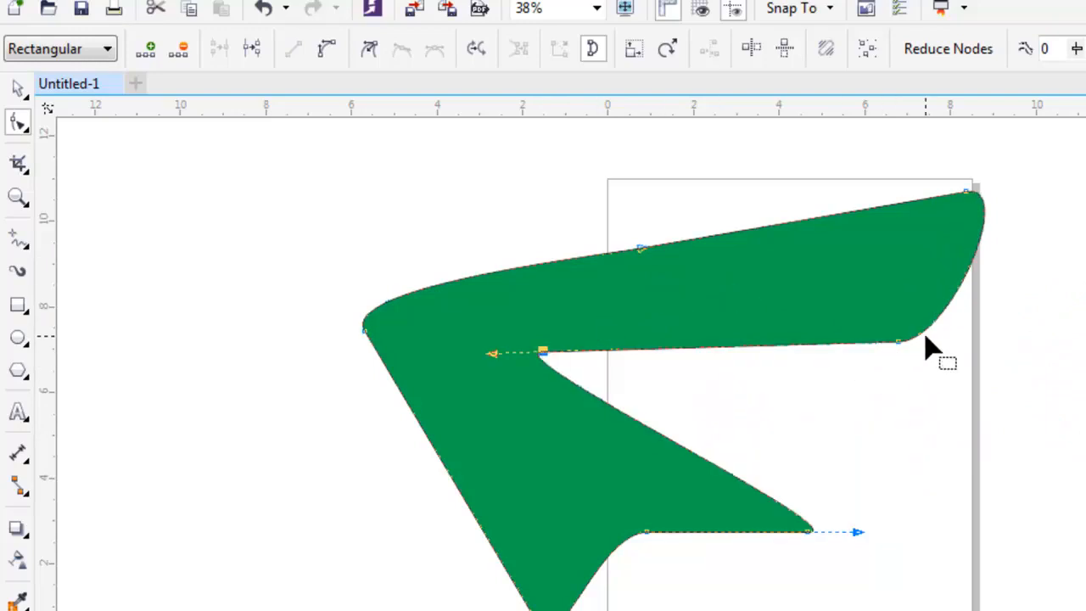
pyautogui.click(898, 342)
pyautogui.moveTo(898, 342); pyautogui.dragTo(699, 303)
# Swing the control handle of the notch's innermost node outward so the edge below the notch bulges.
pyautogui.moveTo(485, 383); pyautogui.dragTo(594, 357)
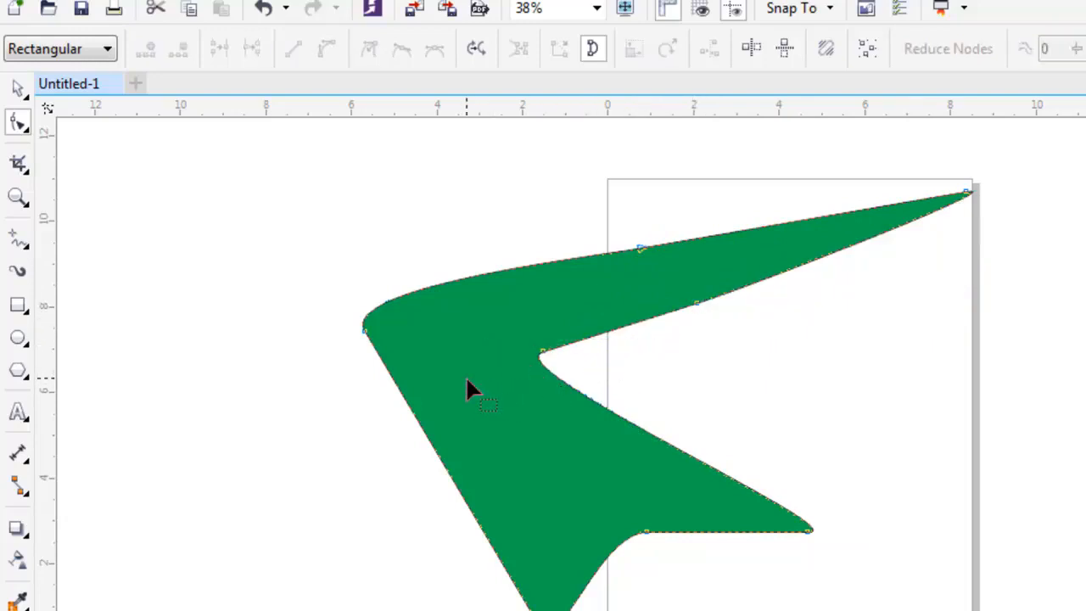
pyautogui.click(544, 355)
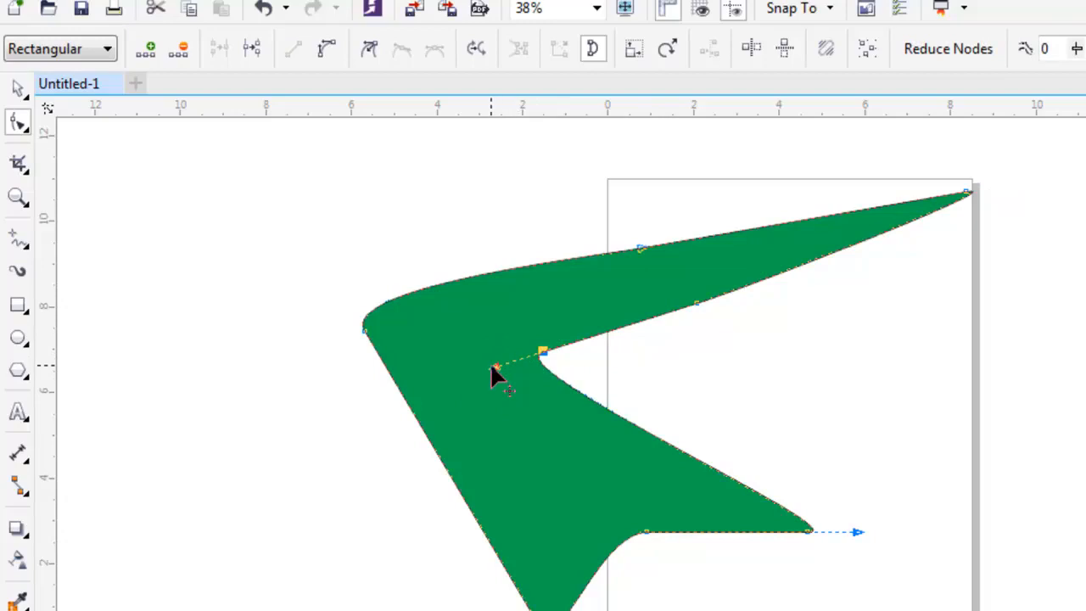
pyautogui.moveTo(492, 368); pyautogui.dragTo(684, 394)
pyautogui.rightClick(658, 320)
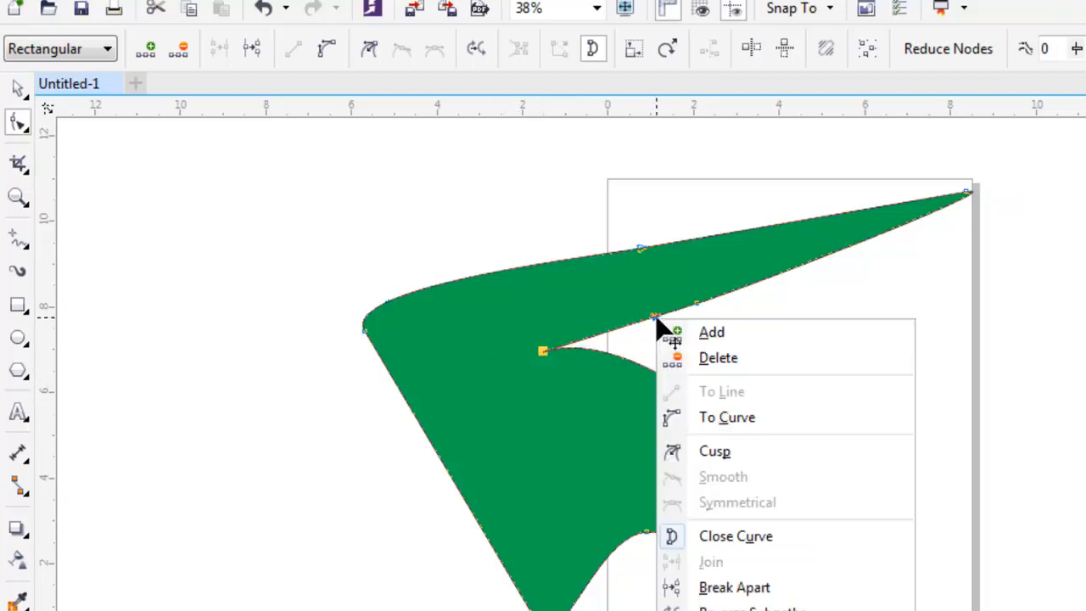
pyautogui.click(581, 385)
# Convert the straight left edge to a curve and bend it inward with the upper-left node's control handle.
pyautogui.click(644, 252)
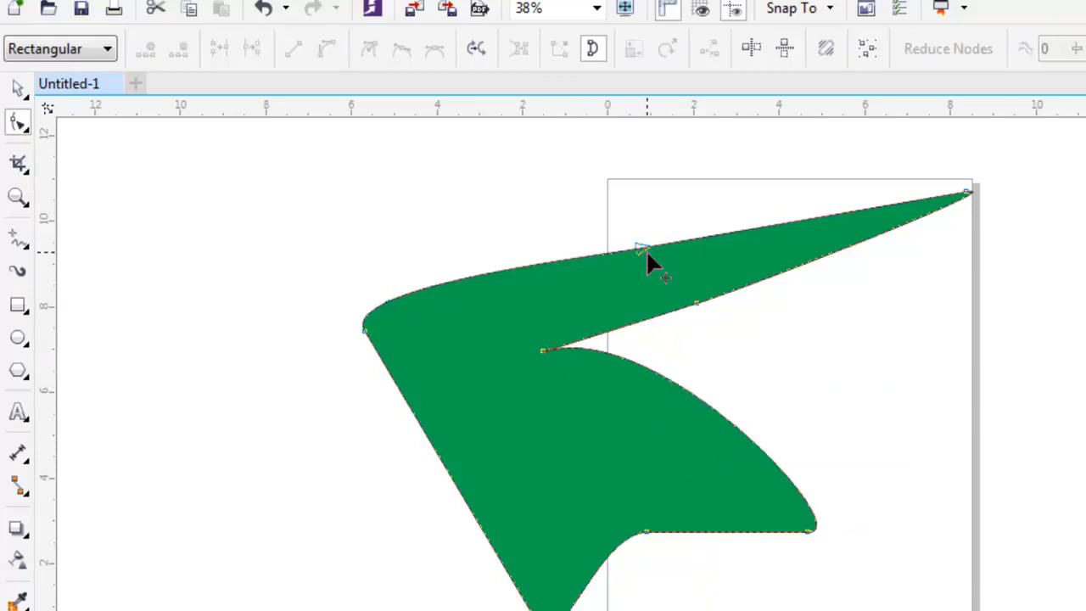
pyautogui.rightClick(641, 245)
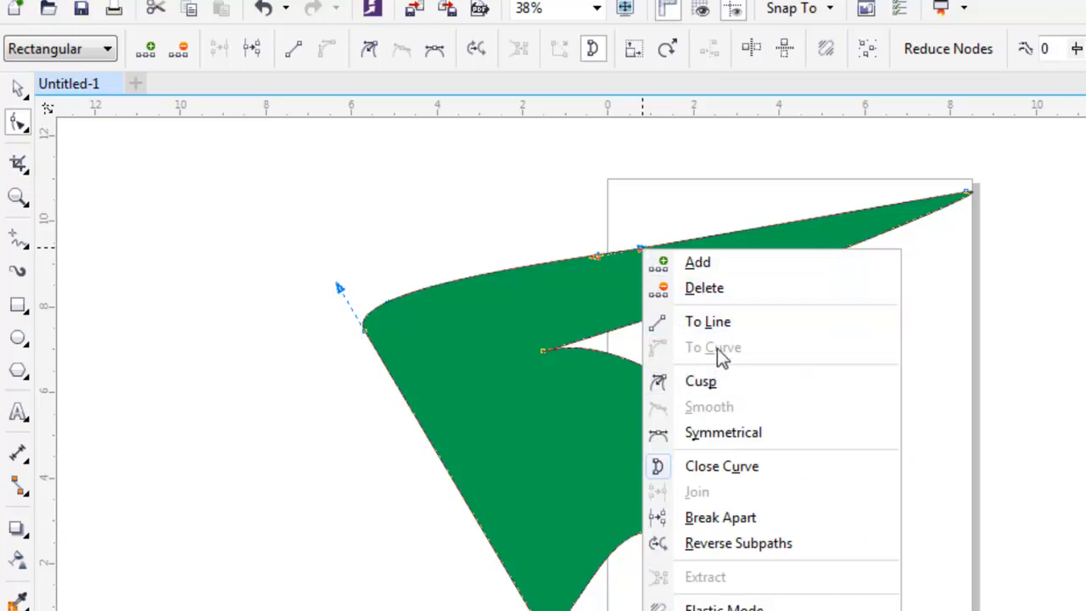
pyautogui.click(549, 354)
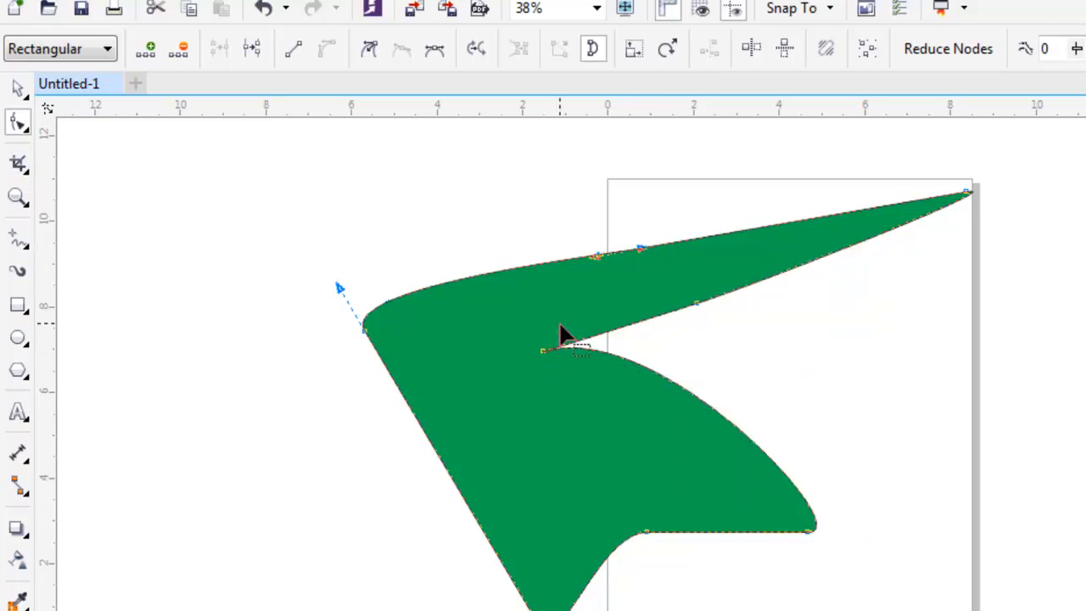
pyautogui.rightClick(365, 332)
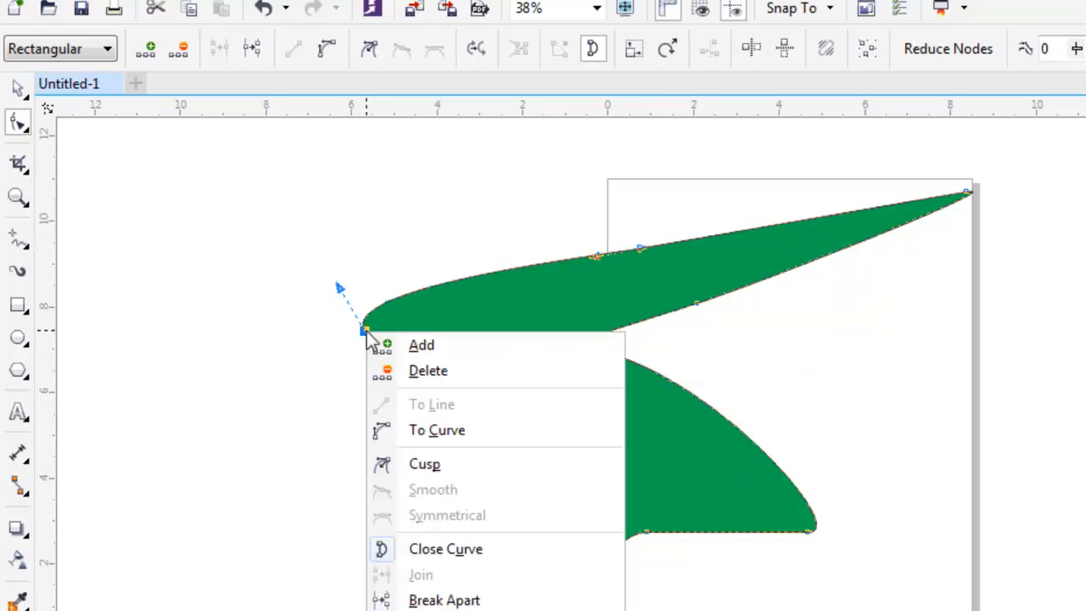
pyautogui.click(431, 434)
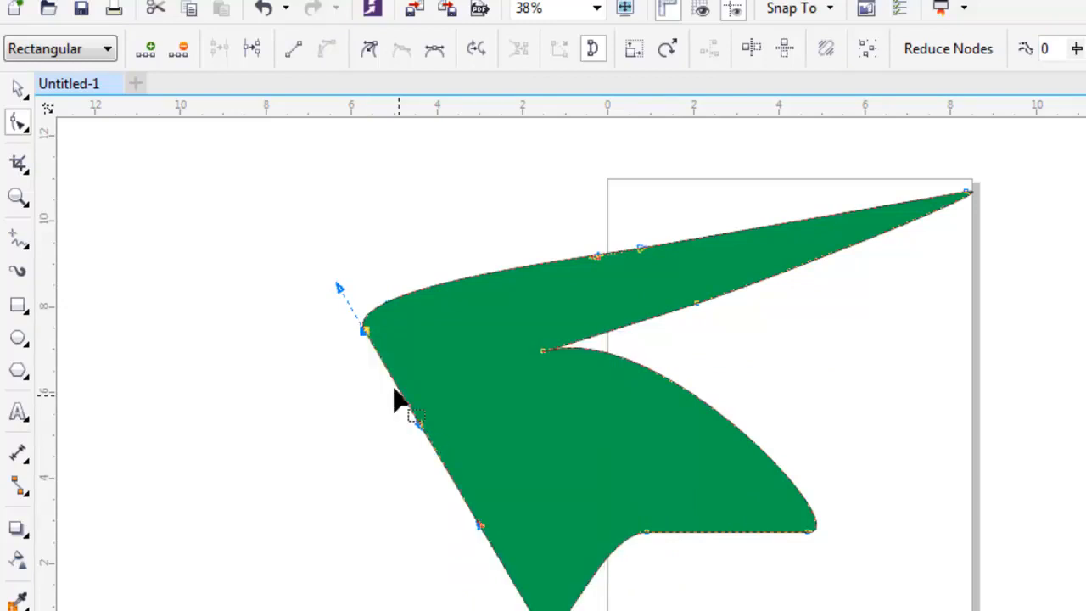
pyautogui.moveTo(342, 297); pyautogui.dragTo(331, 329)
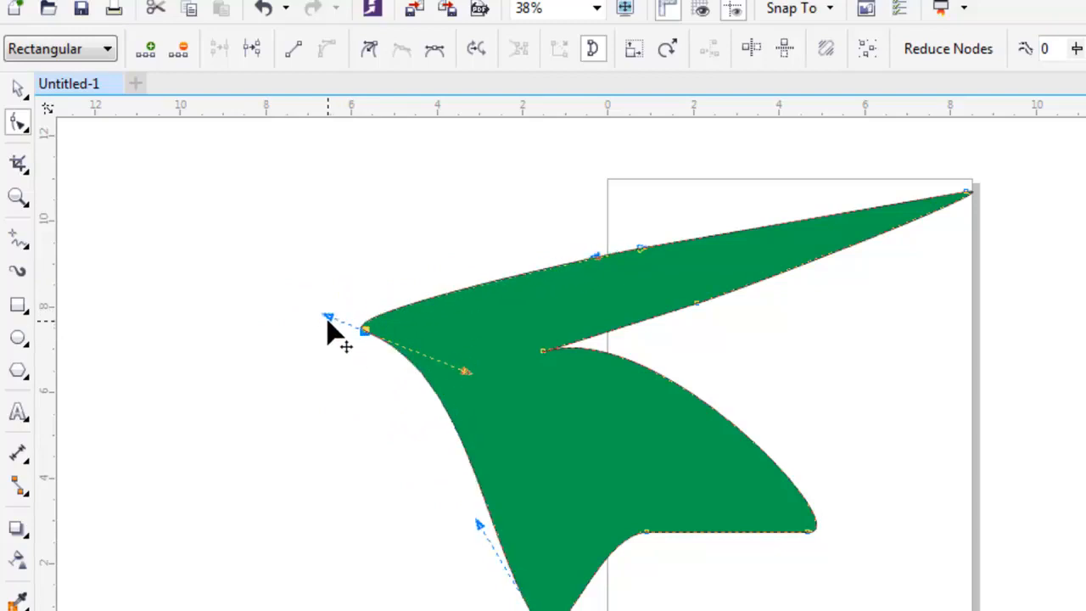
# Shift the straight upper segment of the notch up and outward, and convert the curved left edge back to a line.
pyautogui.click(543, 352)
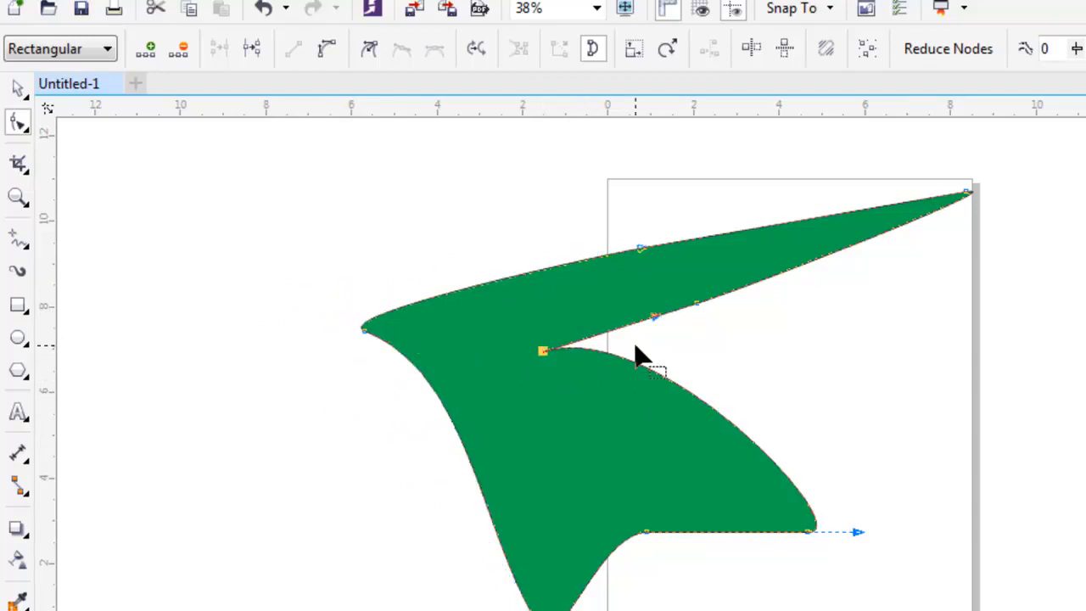
pyautogui.moveTo(653, 322); pyautogui.dragTo(751, 271)
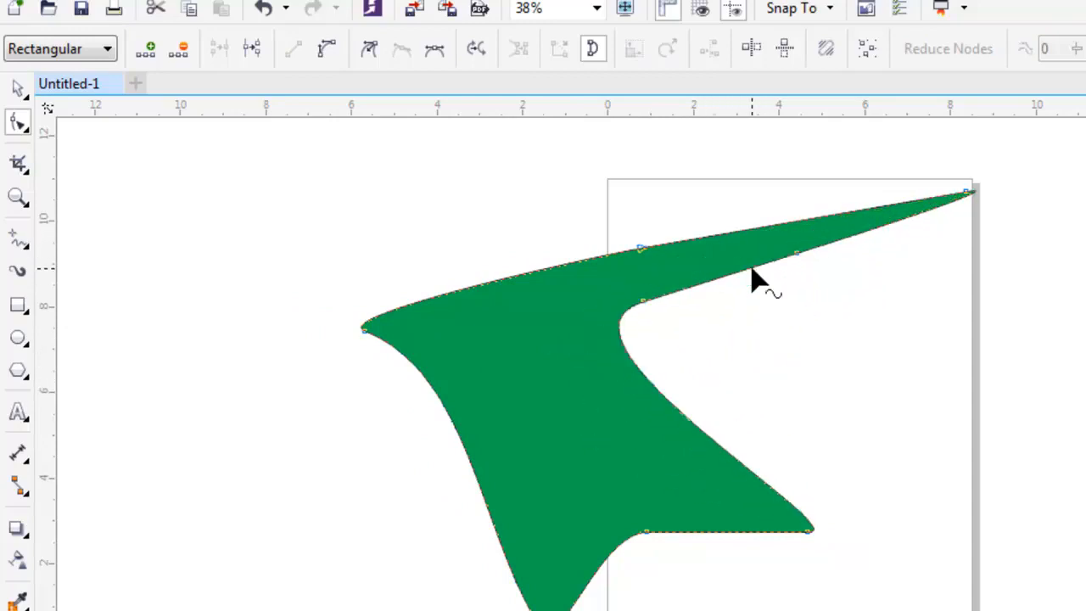
pyautogui.click(363, 329)
pyautogui.rightClick(364, 330)
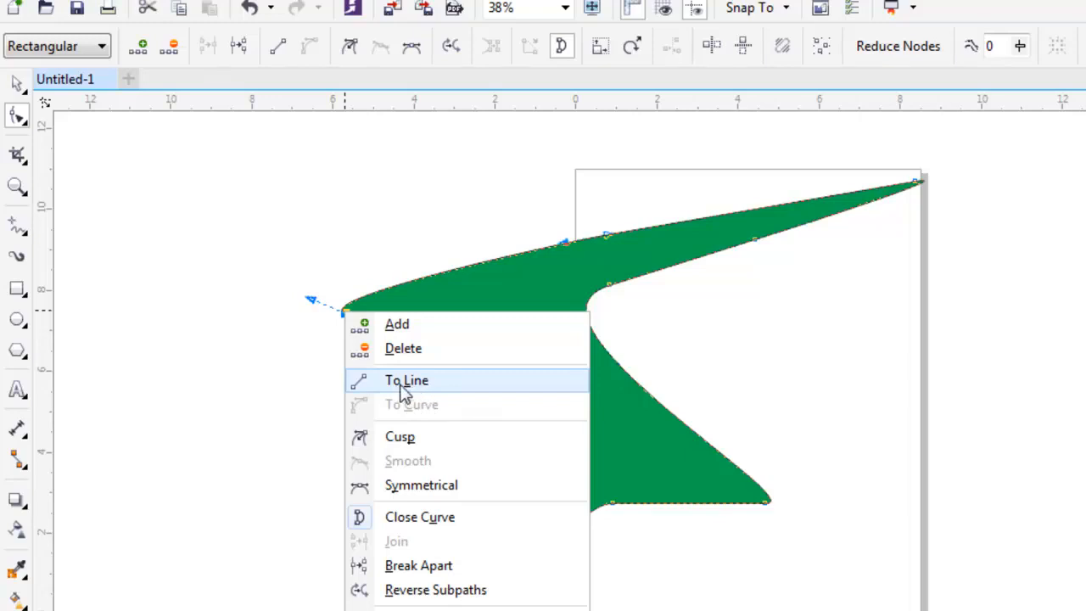
pyautogui.click(410, 384)
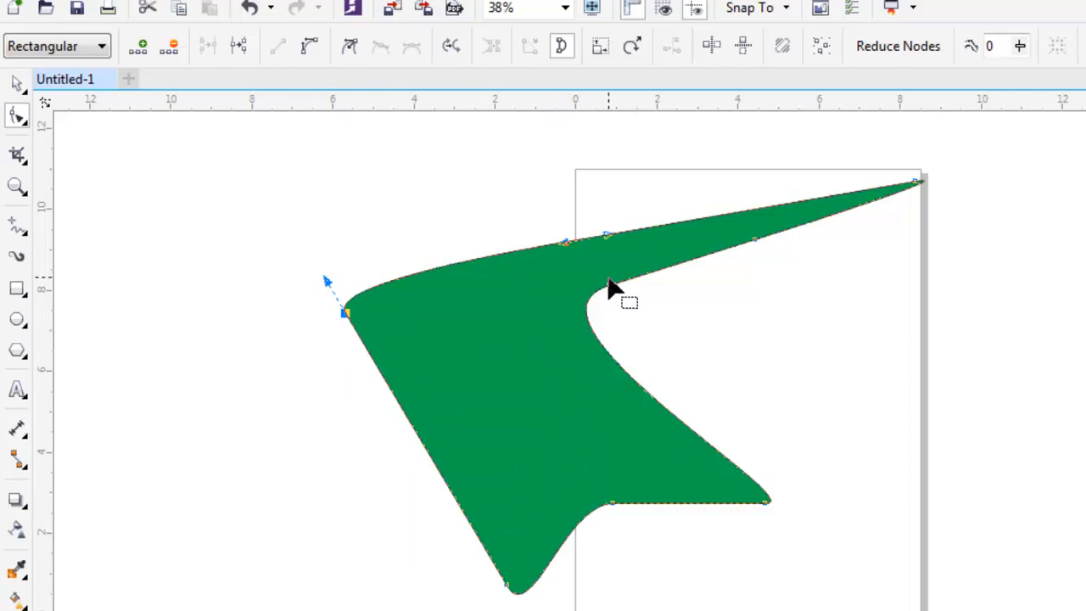
# Select all nodes except the upper-right tip with a selection box, and clear the selection.
pyautogui.click(634, 282)
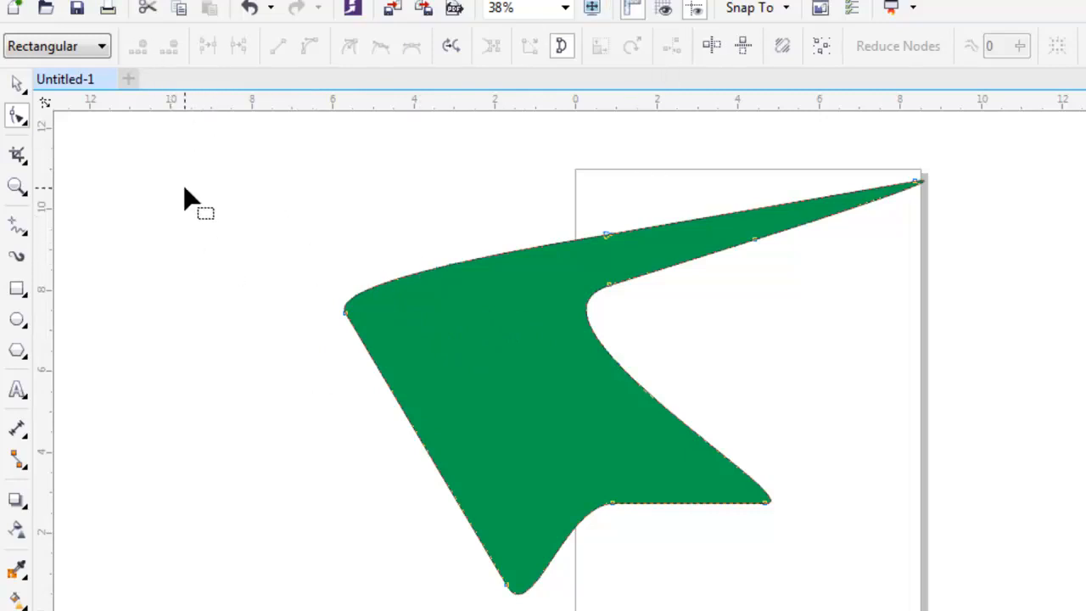
pyautogui.moveTo(255, 177); pyautogui.dragTo(865, 594)
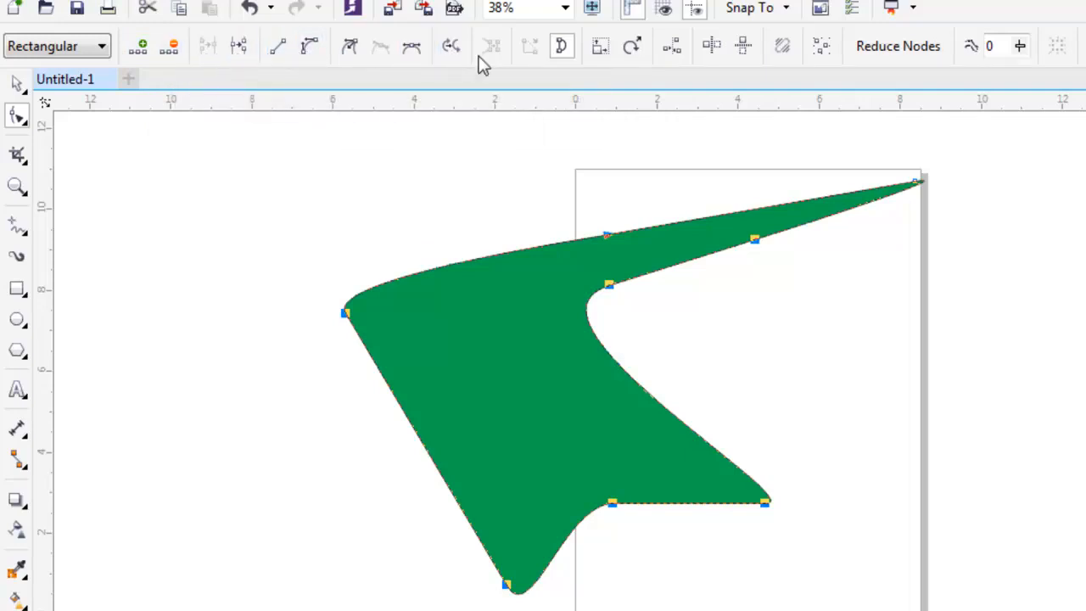
pyautogui.click(480, 311)
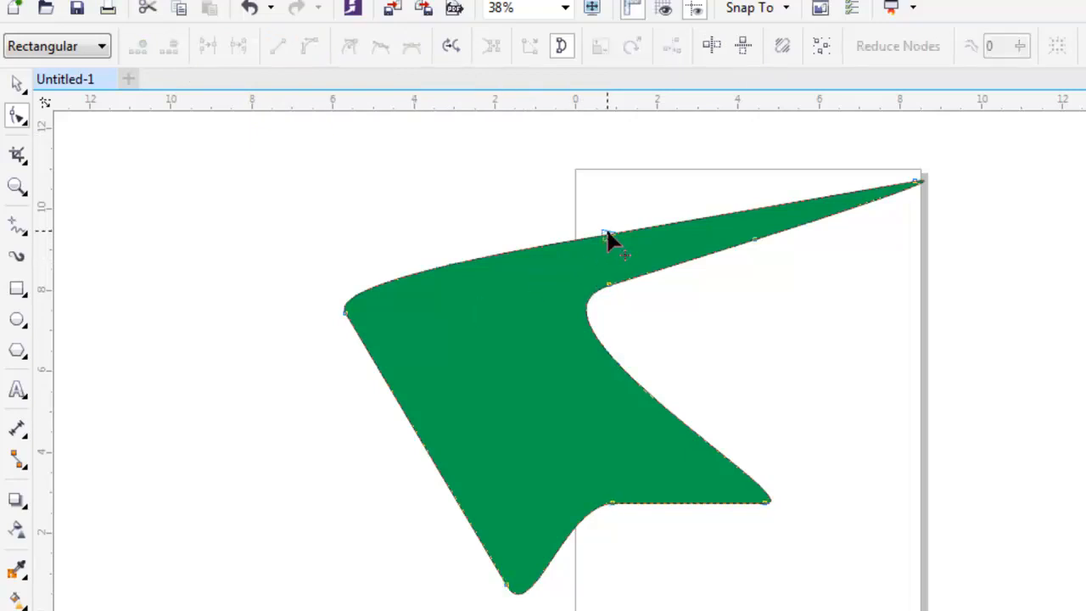
# Add a node on the curved upper-left edge and pull it up to form a rounded hump.
pyautogui.click(598, 239)
pyautogui.click(448, 267)
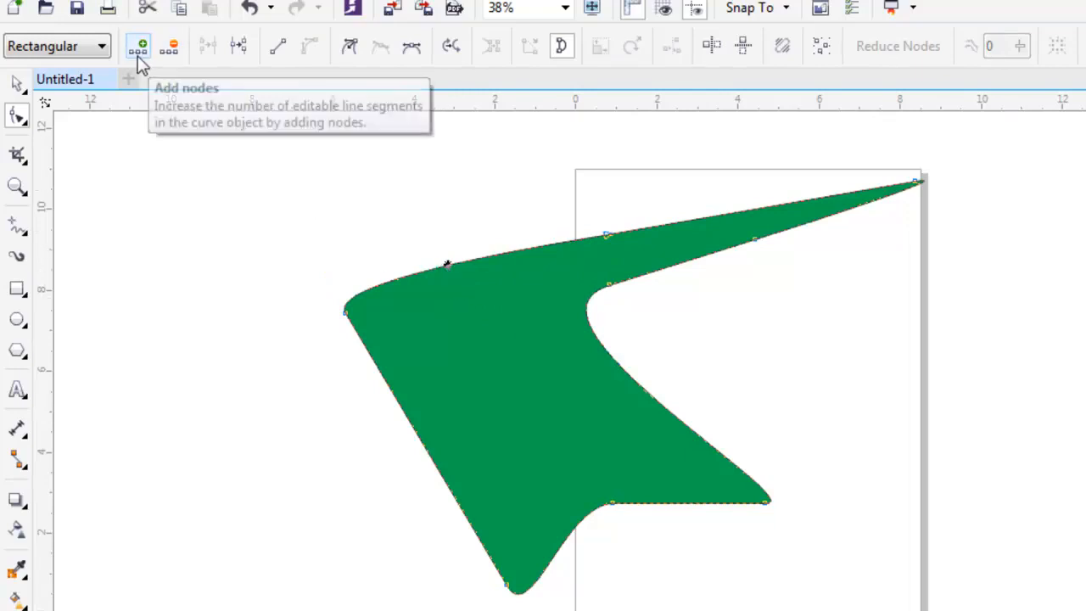
pyautogui.click(138, 48)
pyautogui.click(454, 276)
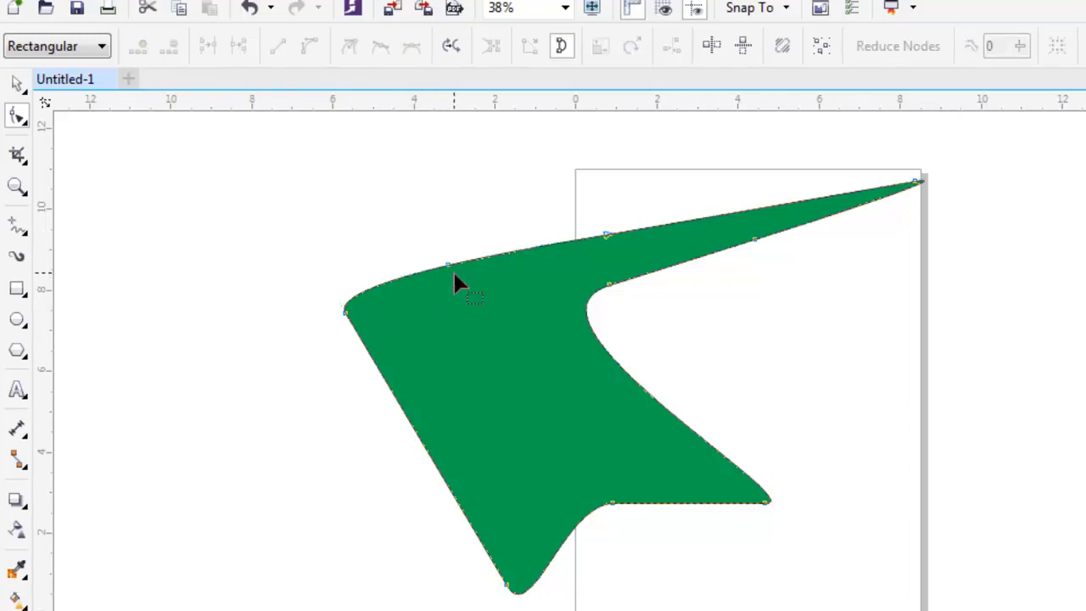
pyautogui.click(448, 264)
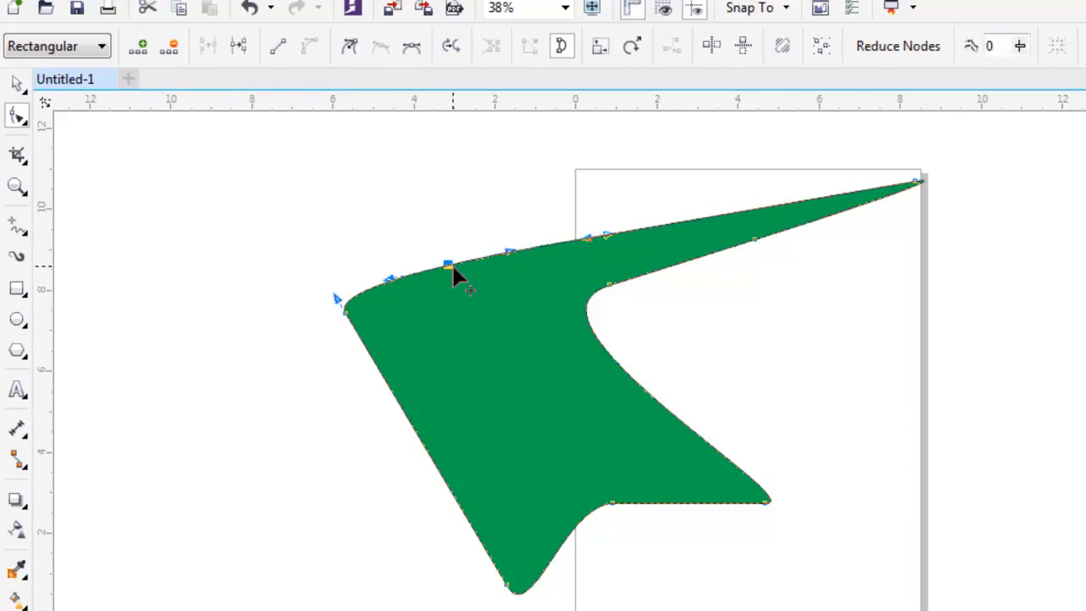
pyautogui.moveTo(447, 261); pyautogui.dragTo(413, 193)
pyautogui.click(585, 204)
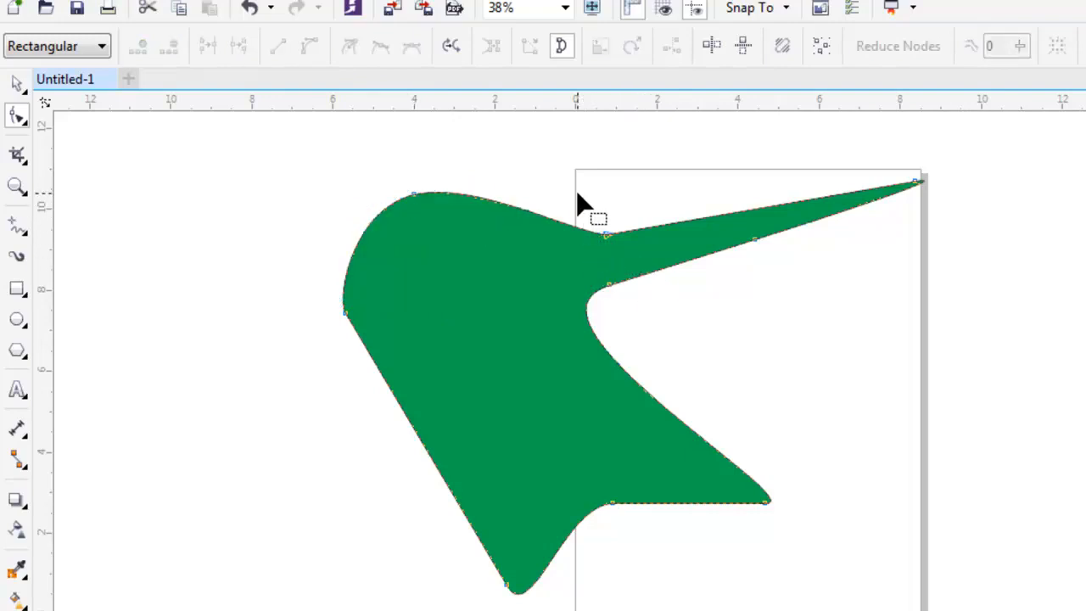
# Delete the node at the top of the hump and the node in the middle of the upper edge.
pyautogui.moveTo(384, 177); pyautogui.dragTo(448, 213)
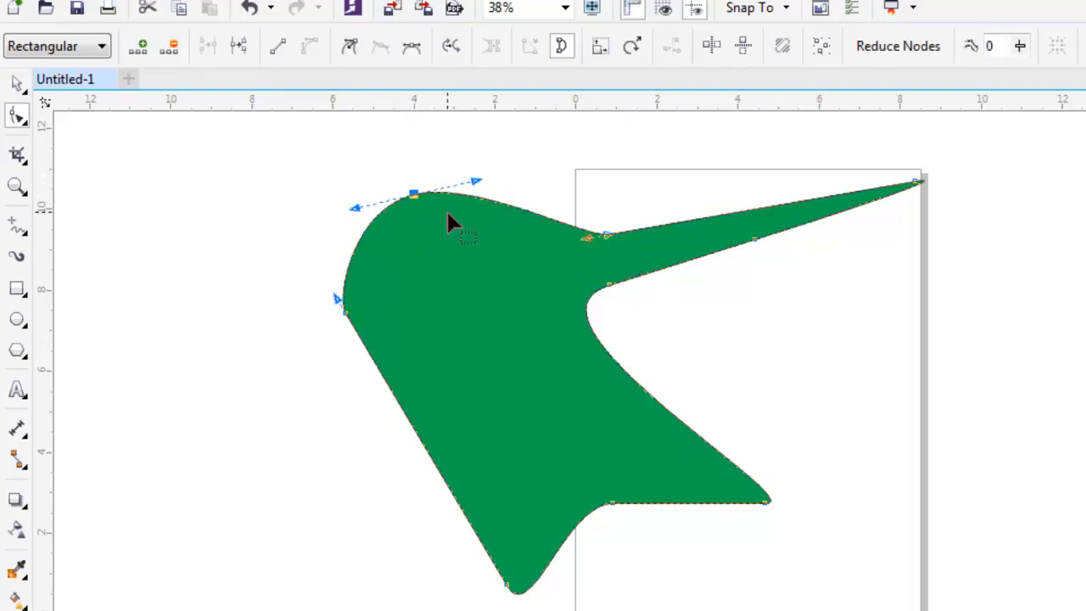
pyautogui.click(172, 54)
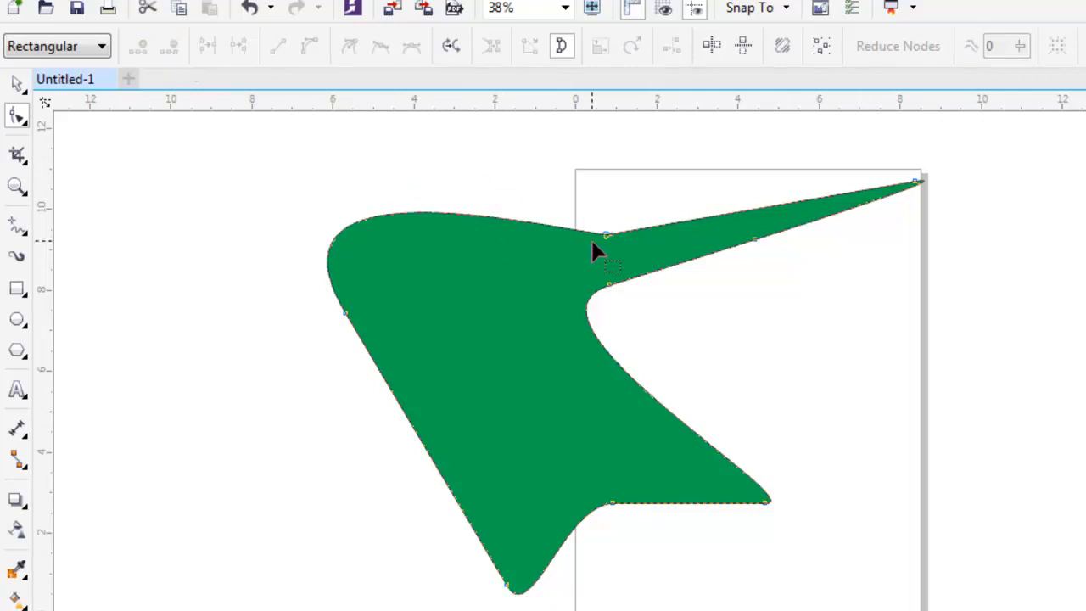
pyautogui.moveTo(632, 252); pyautogui.dragTo(623, 248)
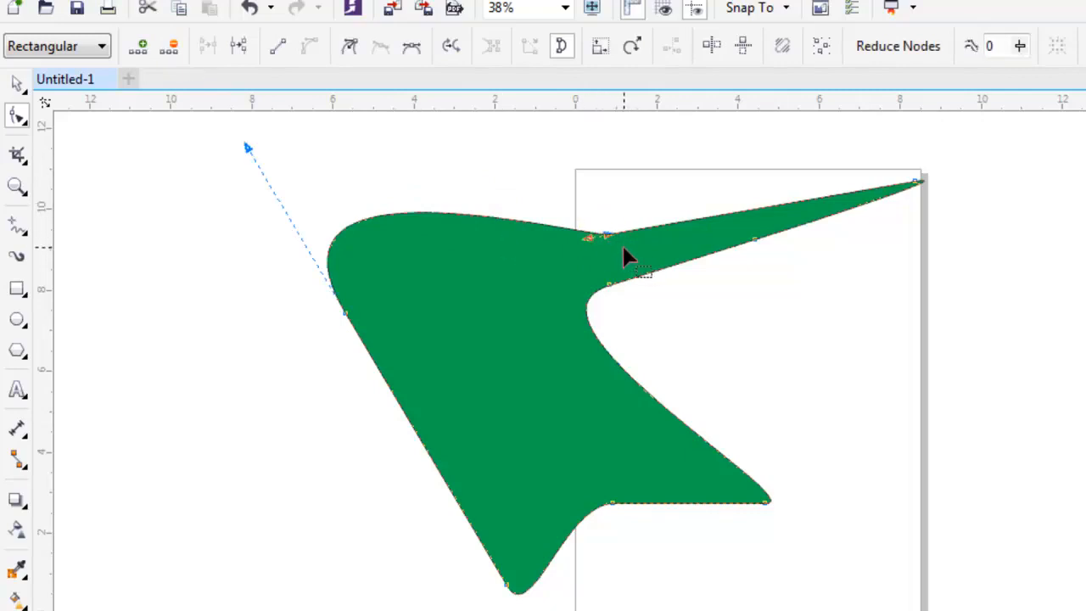
pyautogui.rightClick(609, 239)
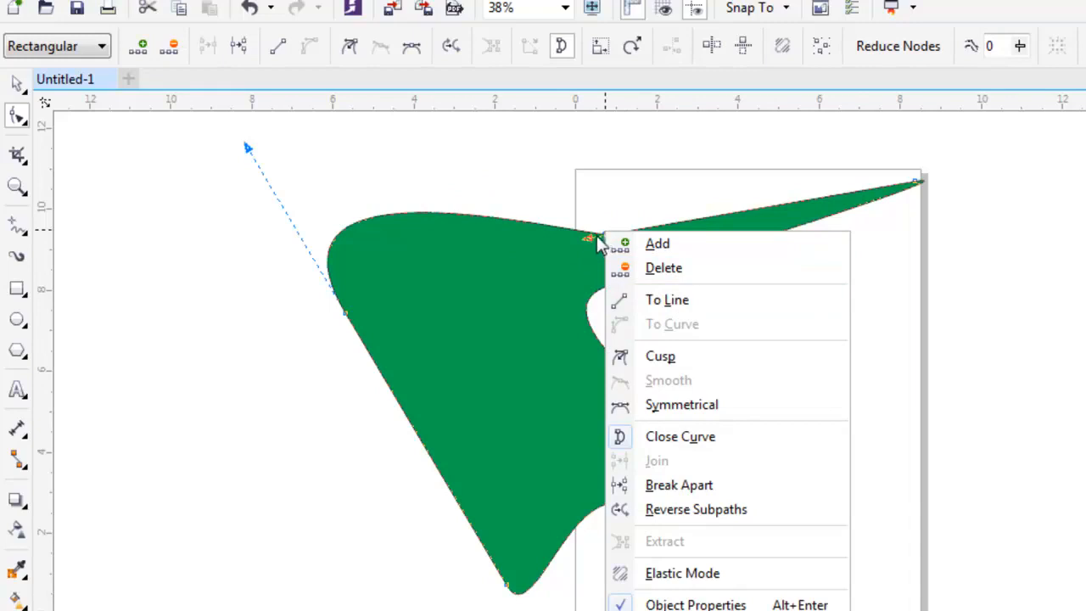
pyautogui.click(653, 271)
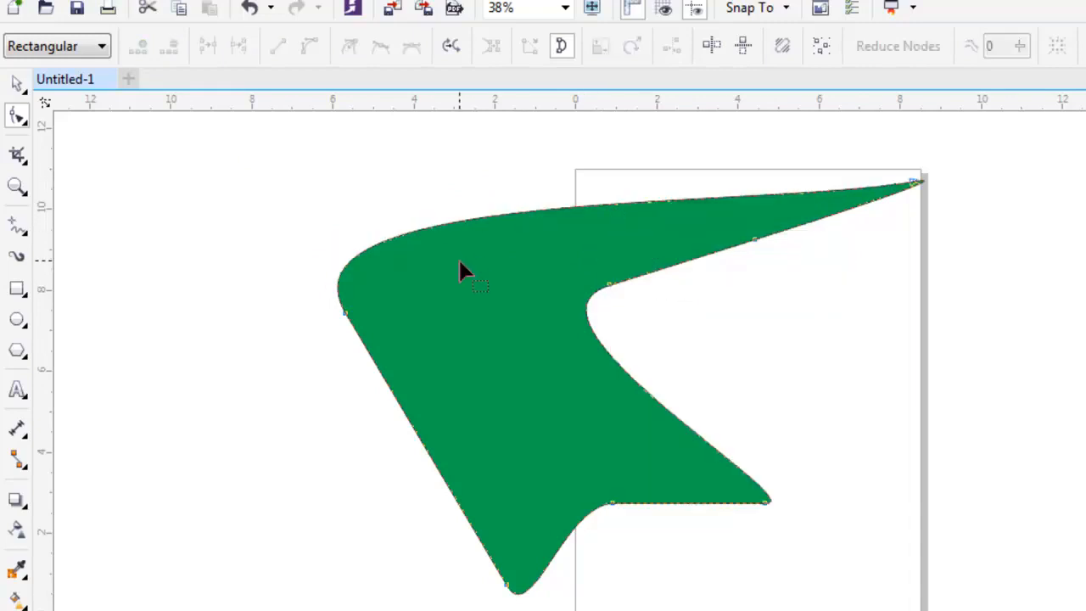
# Add two nodes on the left half of the upper edge and delete the one nearer the middle.
pyautogui.click(610, 285)
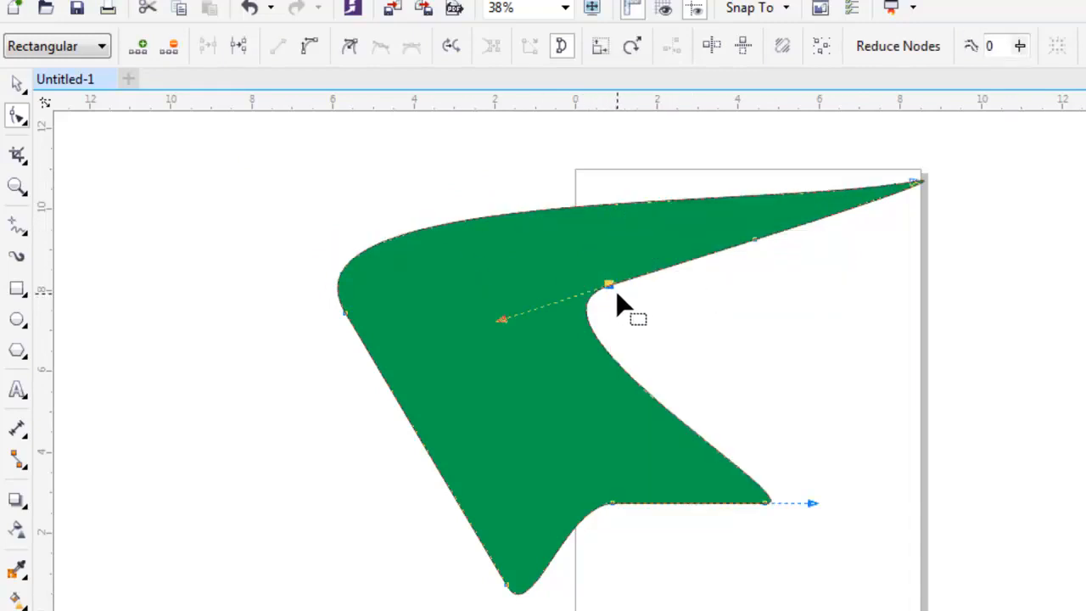
pyautogui.click(617, 329)
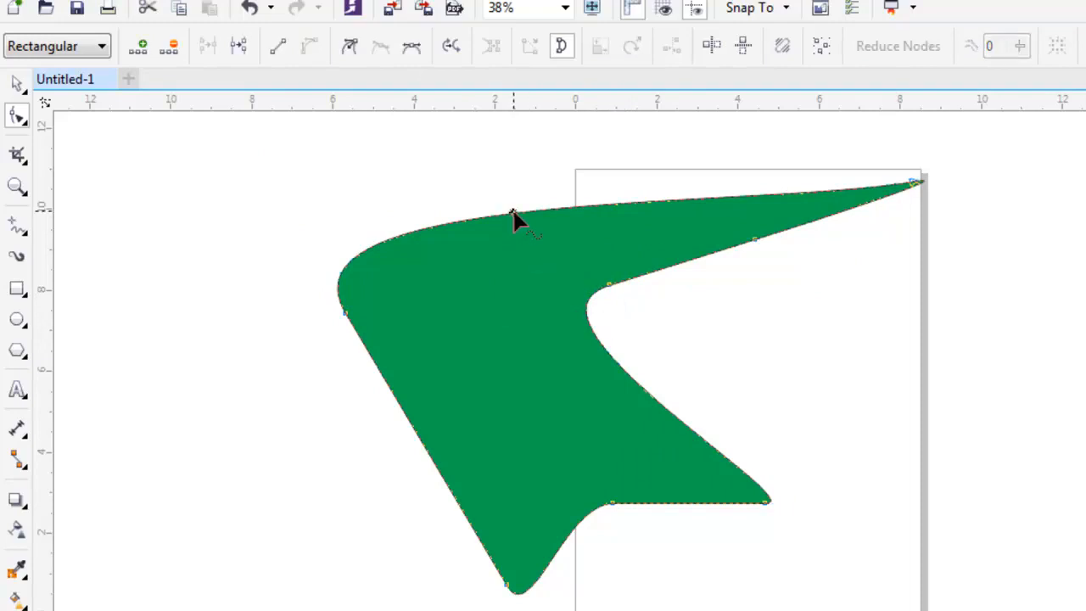
pyautogui.rightClick(512, 212)
pyautogui.click(569, 226)
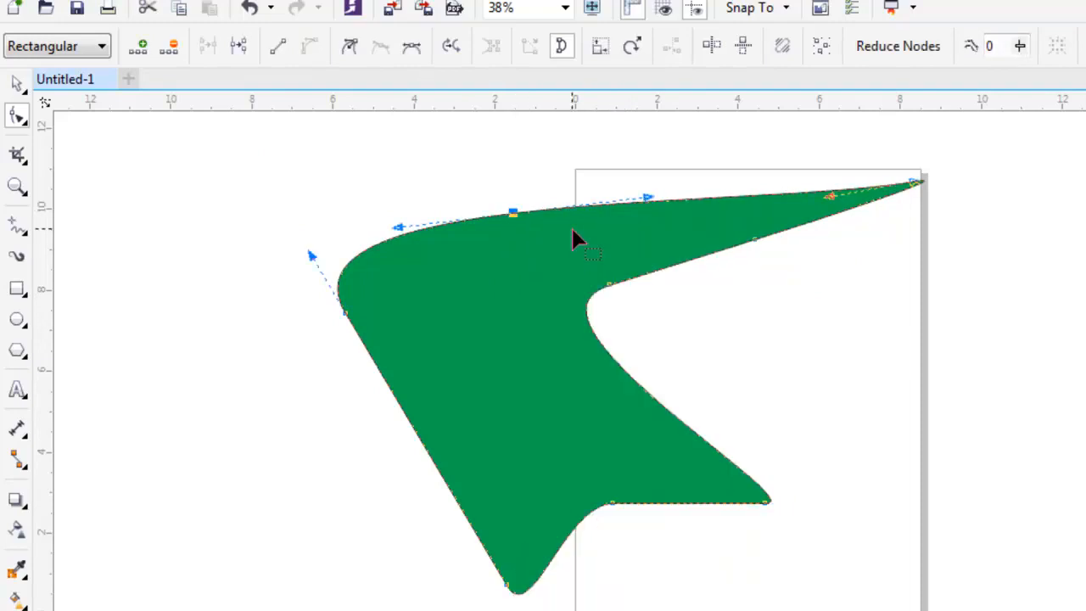
pyautogui.click(520, 238)
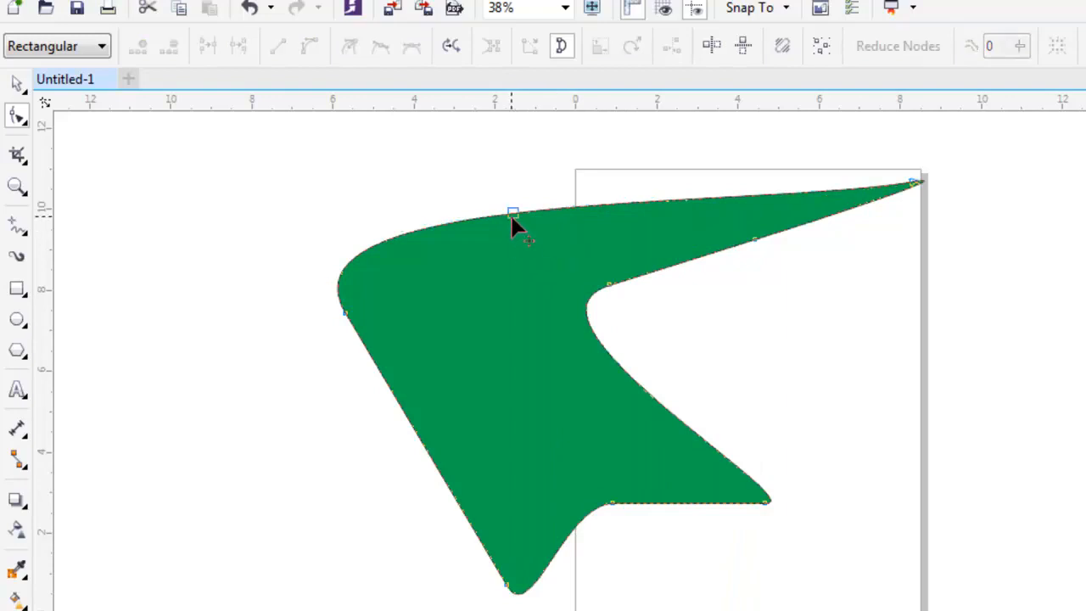
pyautogui.click(421, 230)
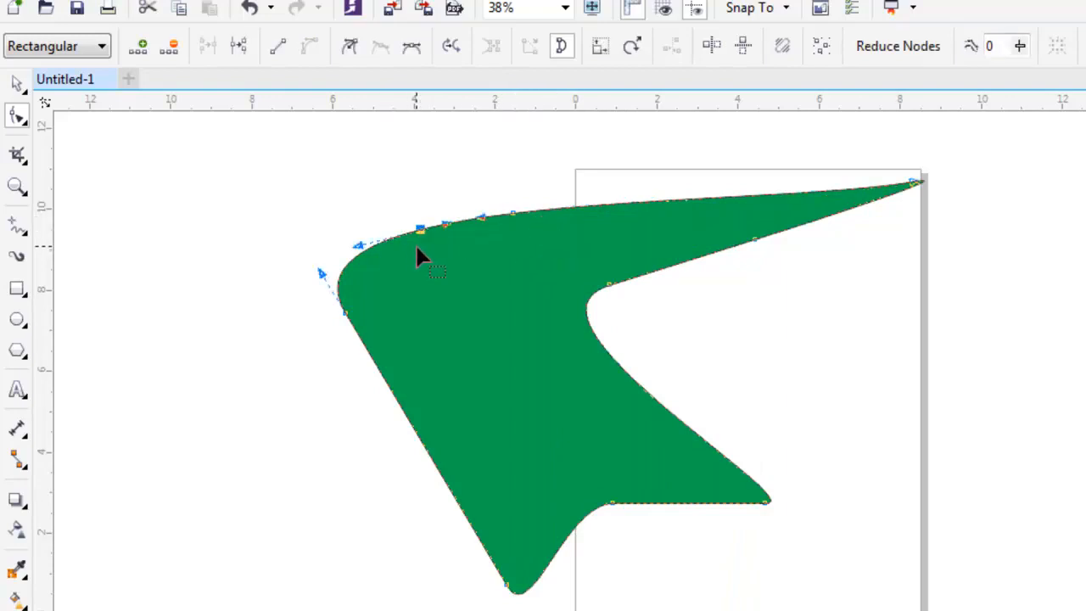
pyautogui.click(513, 214)
pyautogui.press('Delete')
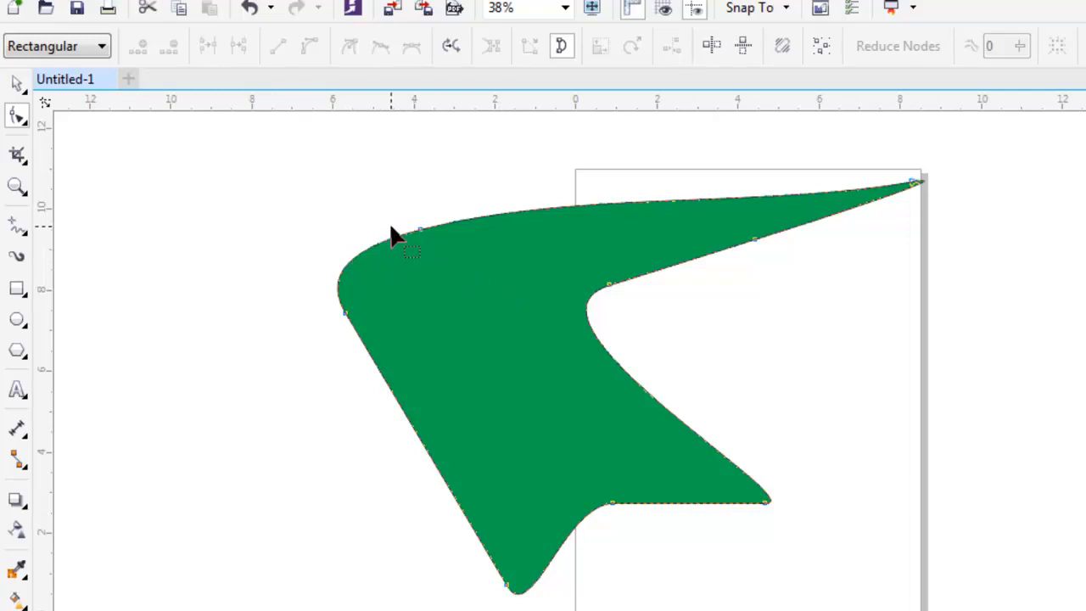
# Select the remaining added node on the upper edge and view the other tools grouped with the Shape tool.
pyautogui.click(420, 231)
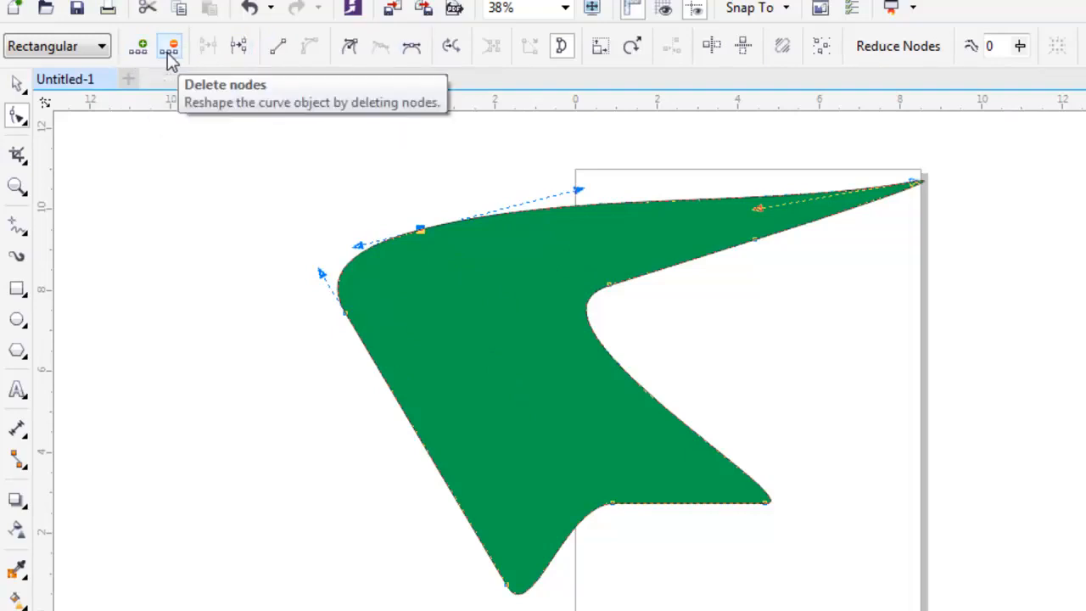
pyautogui.click(23, 124)
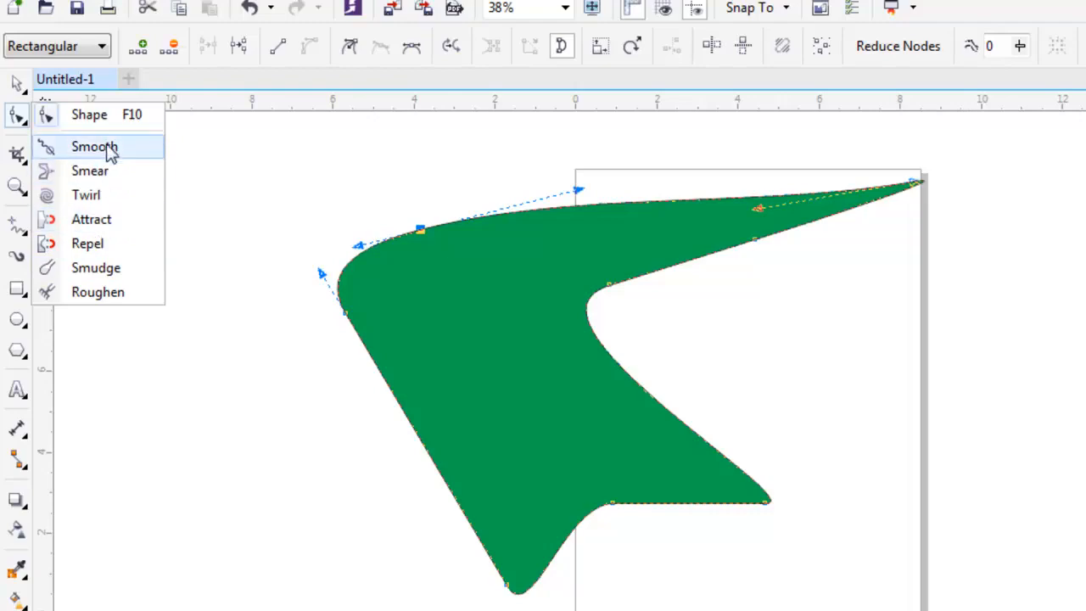
pyautogui.click(302, 283)
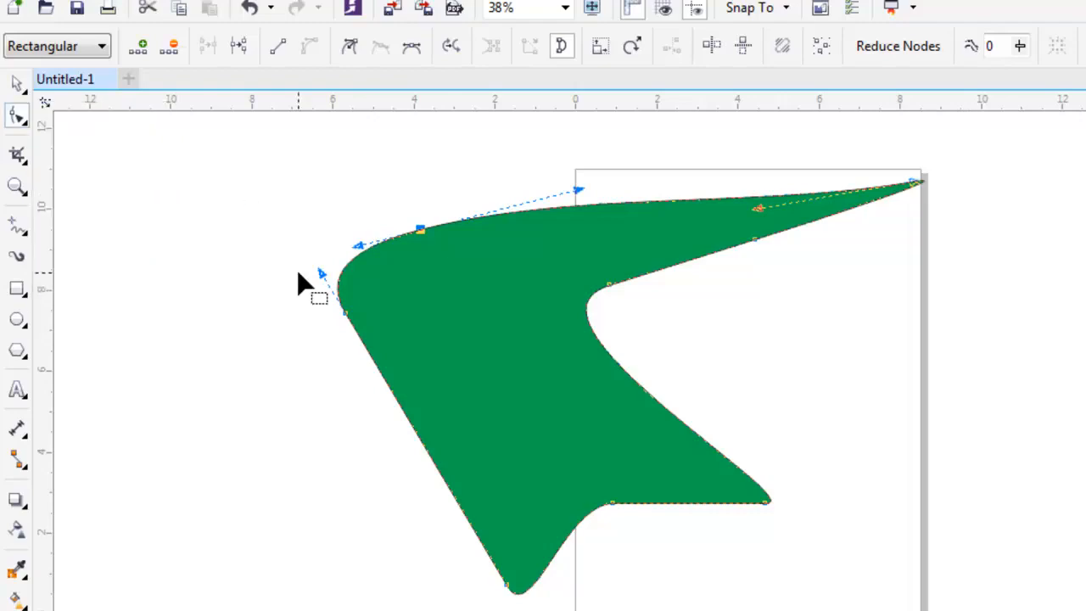